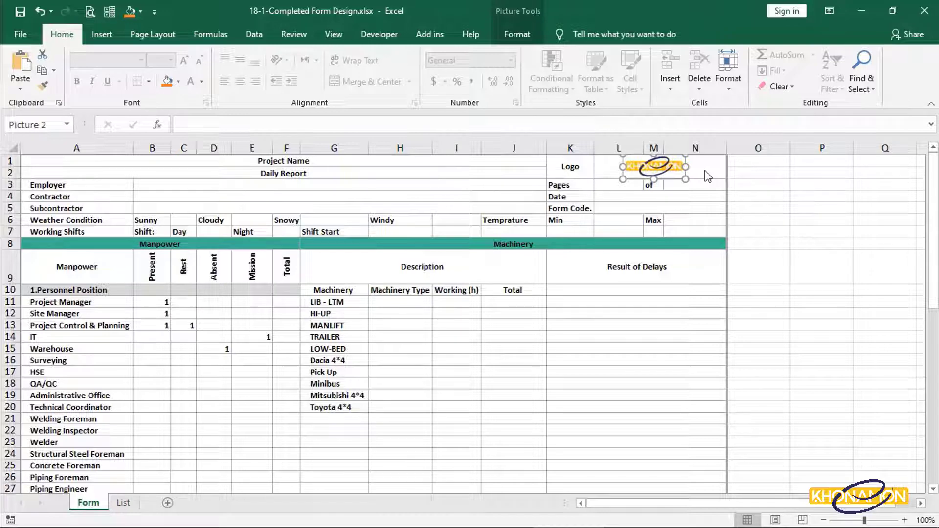
- Delete the sample counts in B11:F19 on the Form sheet, then go to the List sheet
click(156, 302)
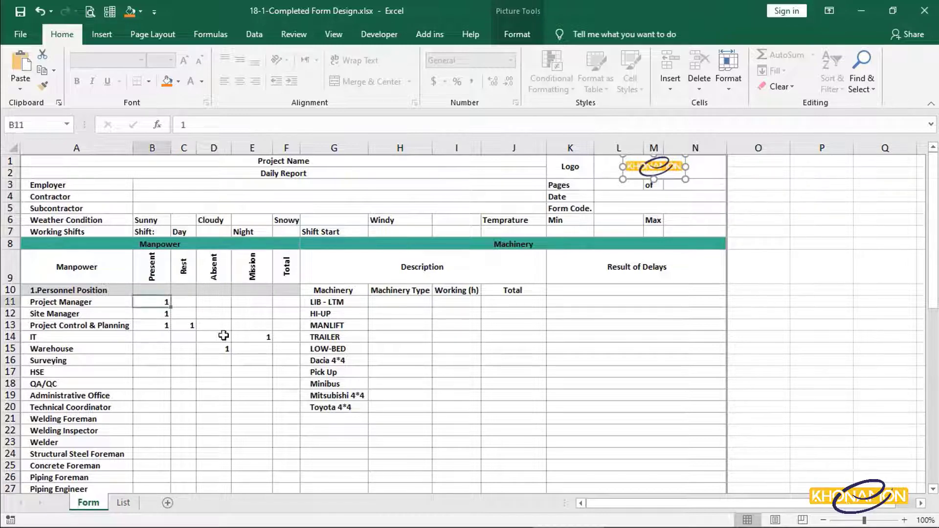
drag(224, 336, 274, 391)
key(Delete)
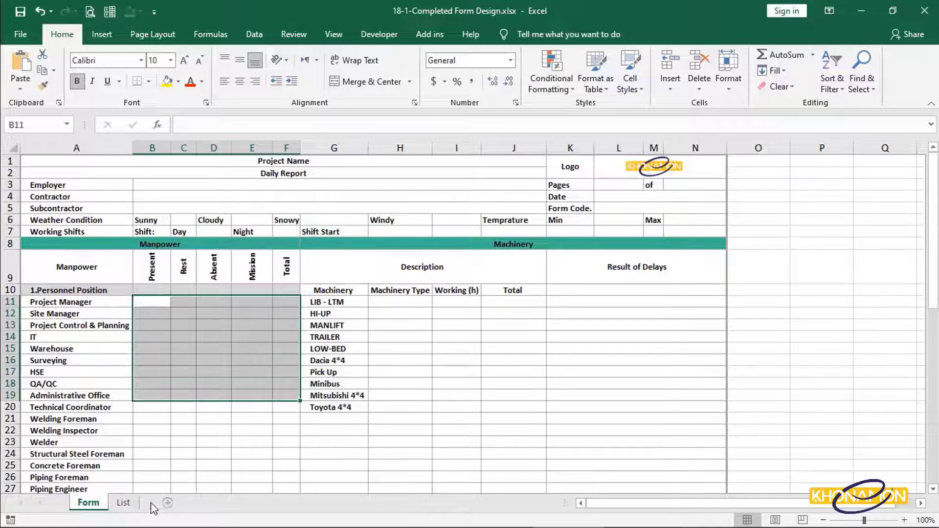
click(124, 503)
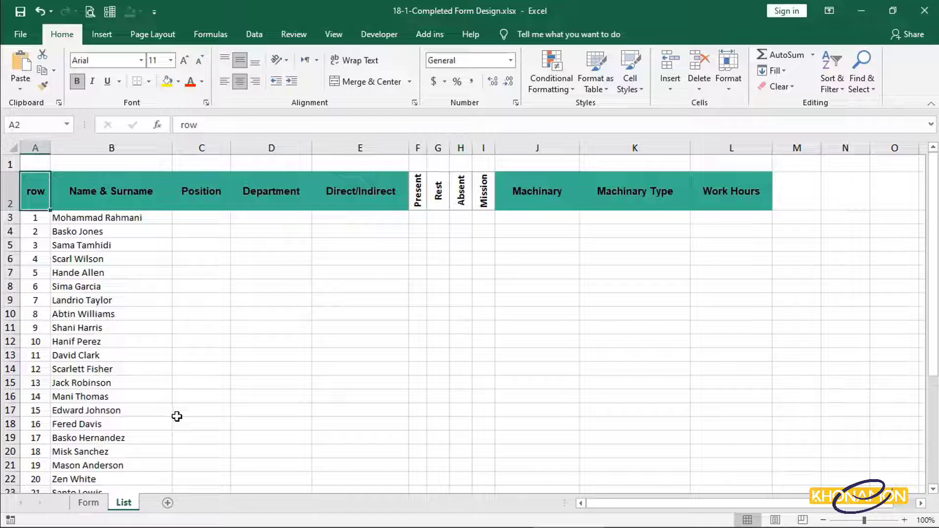
- Return to the Form sheet, select cell B20, then glance at the List sheet again
click(96, 504)
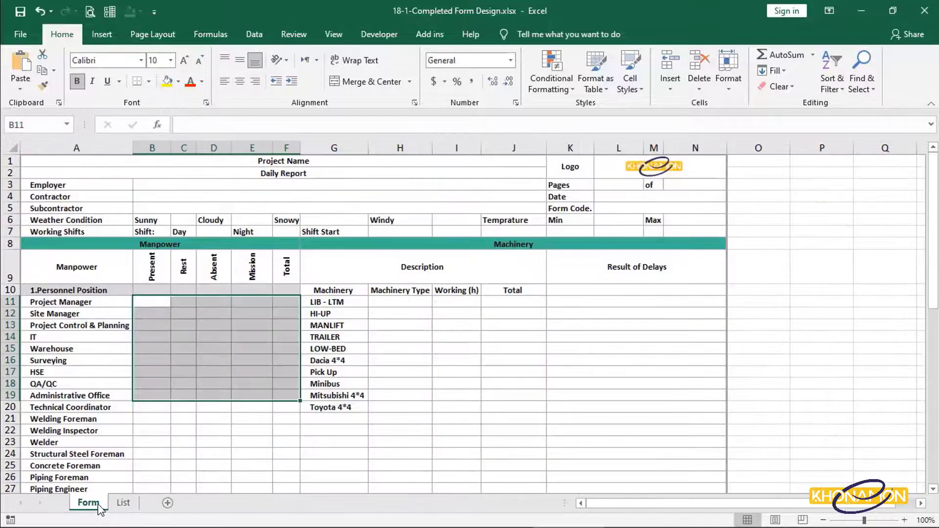
click(153, 410)
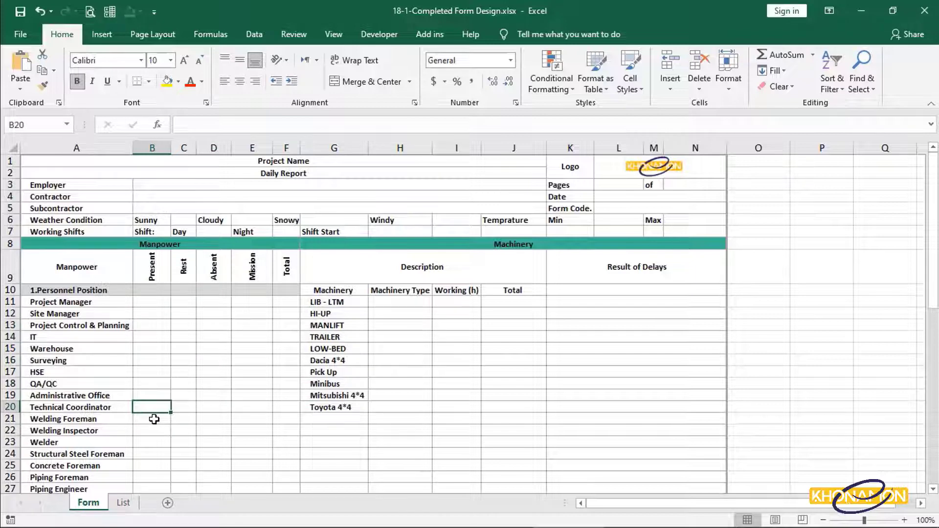
click(123, 502)
scroll(161, 450, down, 7)
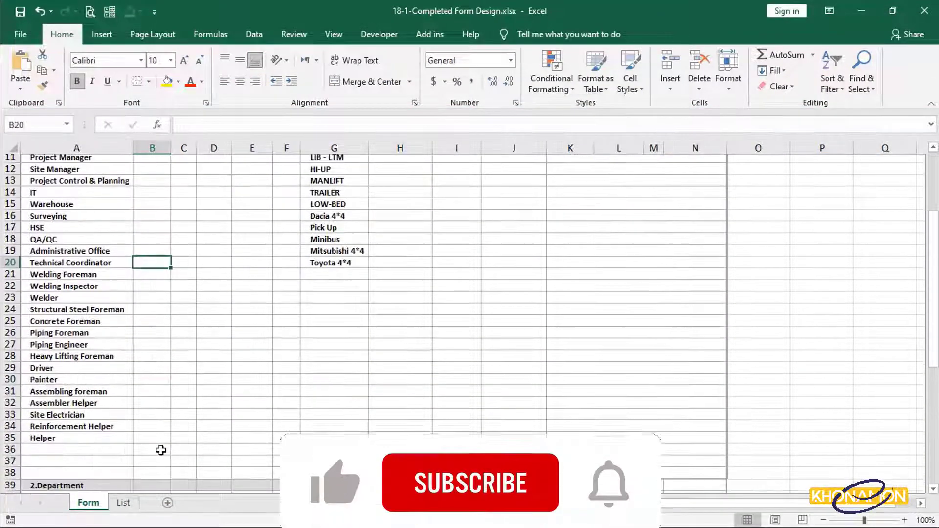
scroll(161, 450, up, 7)
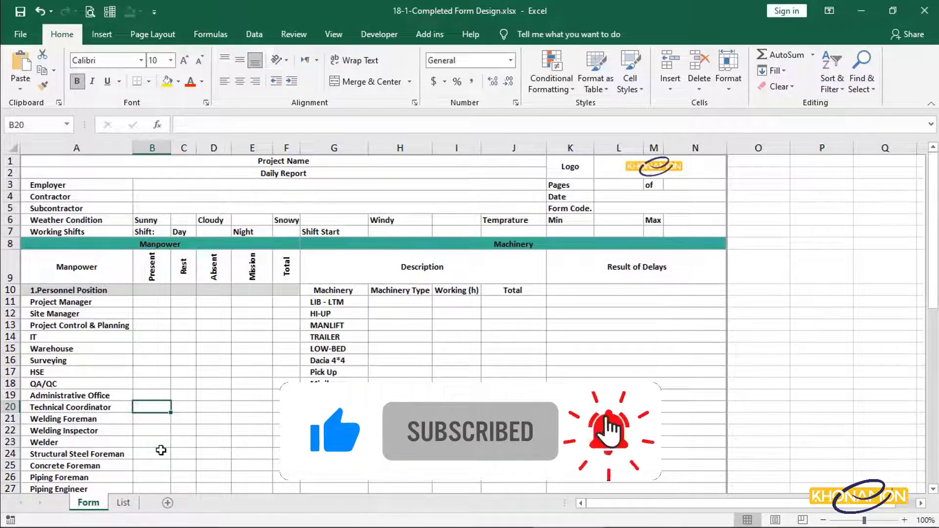
click(122, 502)
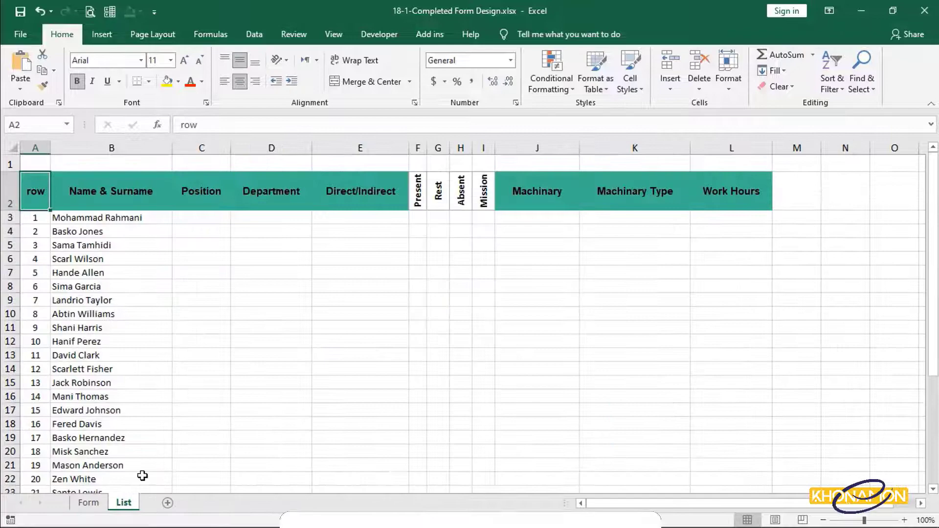
click(88, 502)
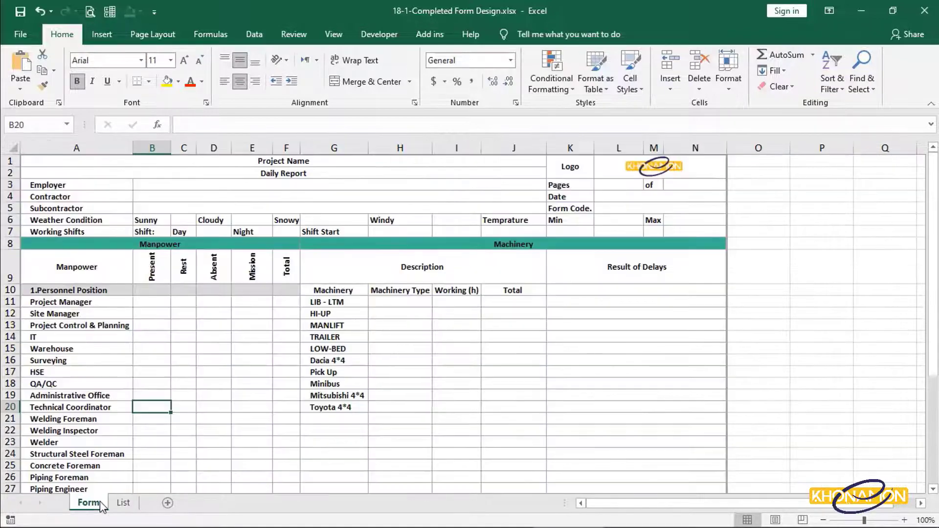
scroll(138, 453, down, 7)
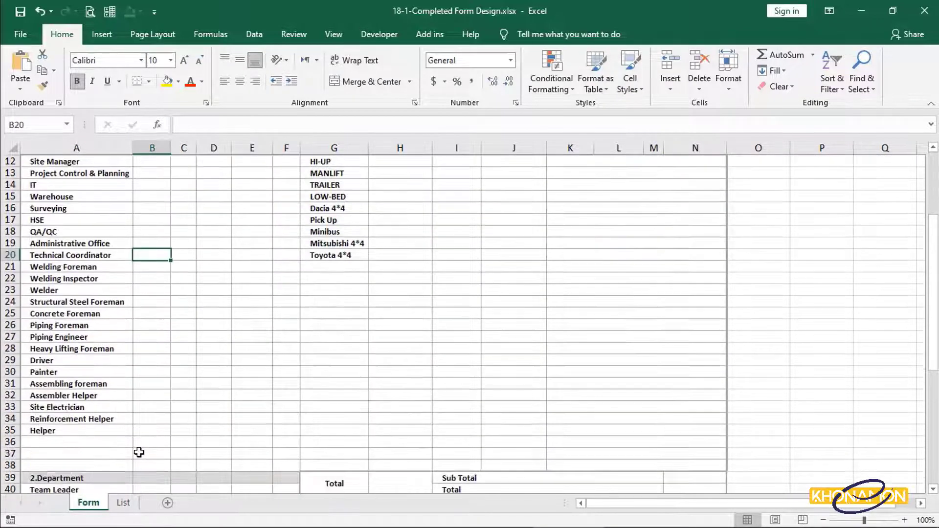
scroll(139, 452, up, 6)
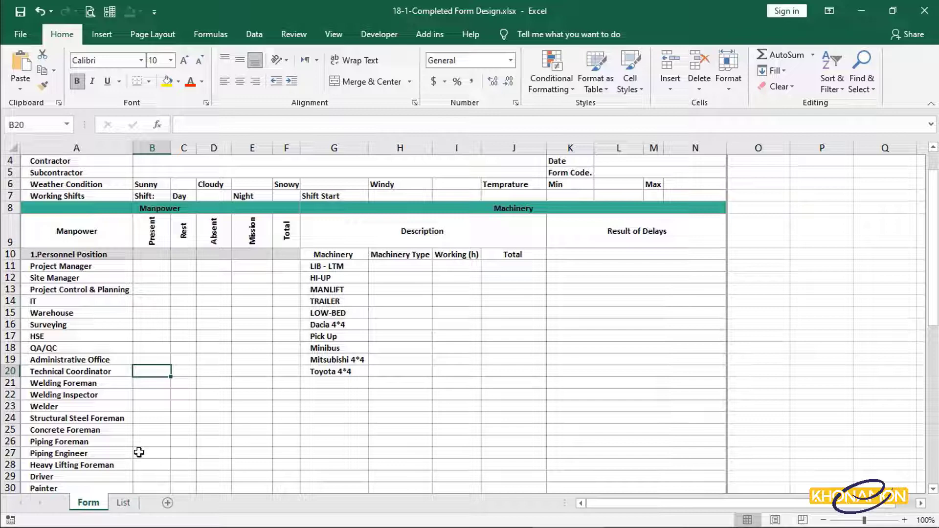
- Define the name form.p as =OFFSET(Form!$A$11,0,0,COUNTA(Form!$A$11:$A$38),1)
click(230, 38)
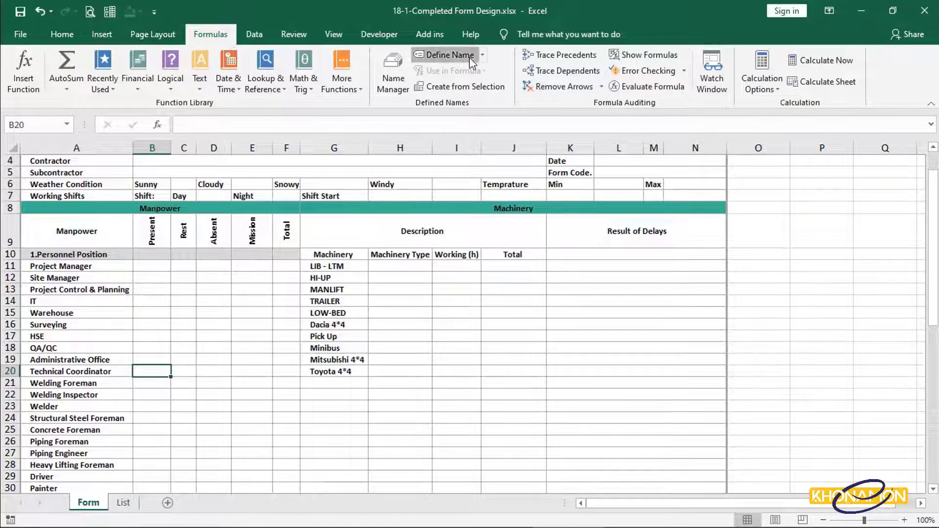
click(450, 55)
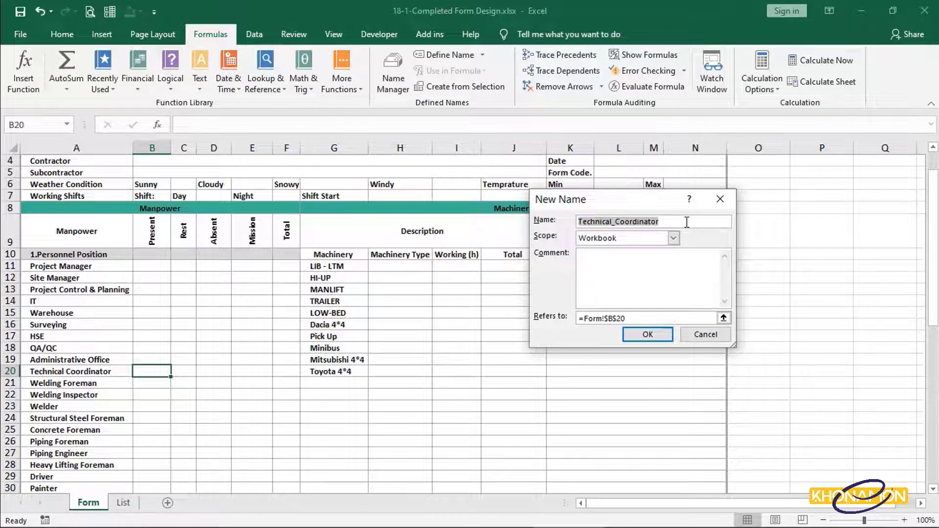
text(form.p)
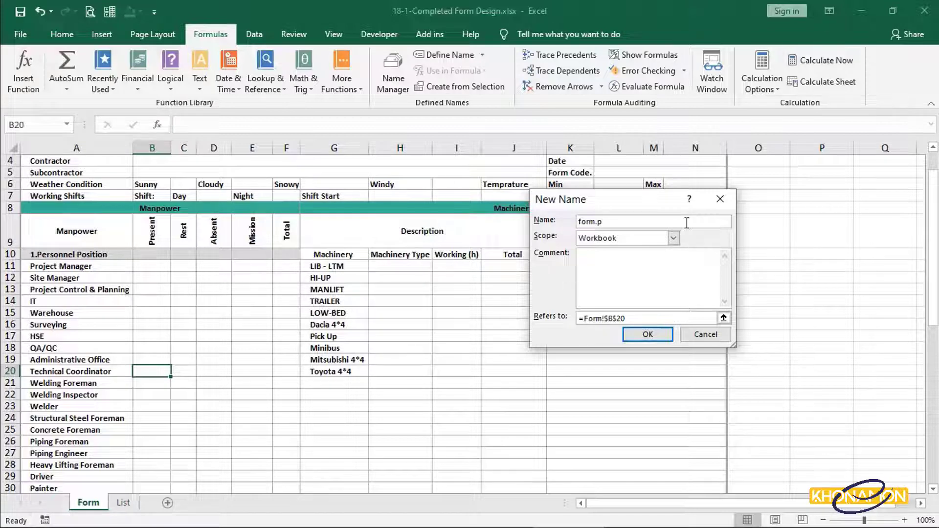
click(565, 319)
text(=o)
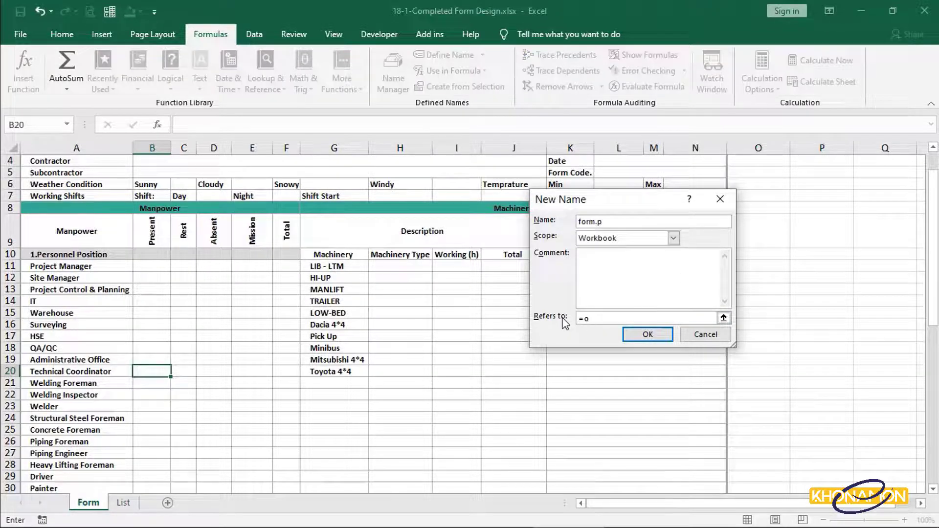
text(ffset()
click(108, 267)
text(,0,)
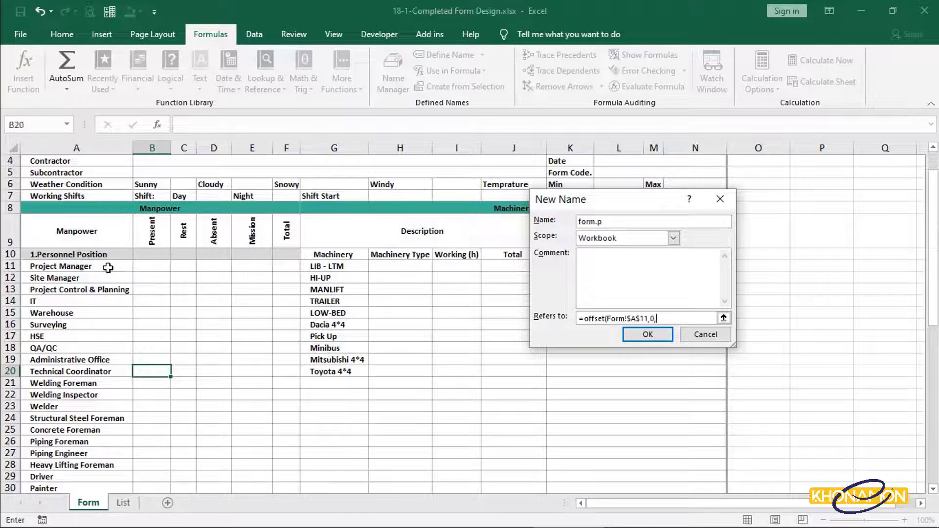
text(0,COUNTA()
drag(107, 268, 118, 374)
scroll(161, 408, down, 3)
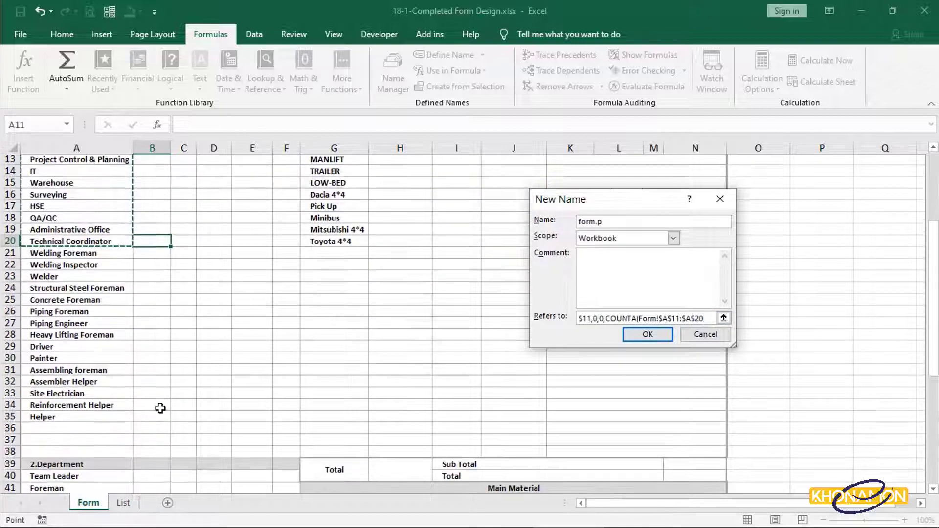
scroll(160, 408, up, 3)
key(BackSpace)
key(BackSpace)
text(38)
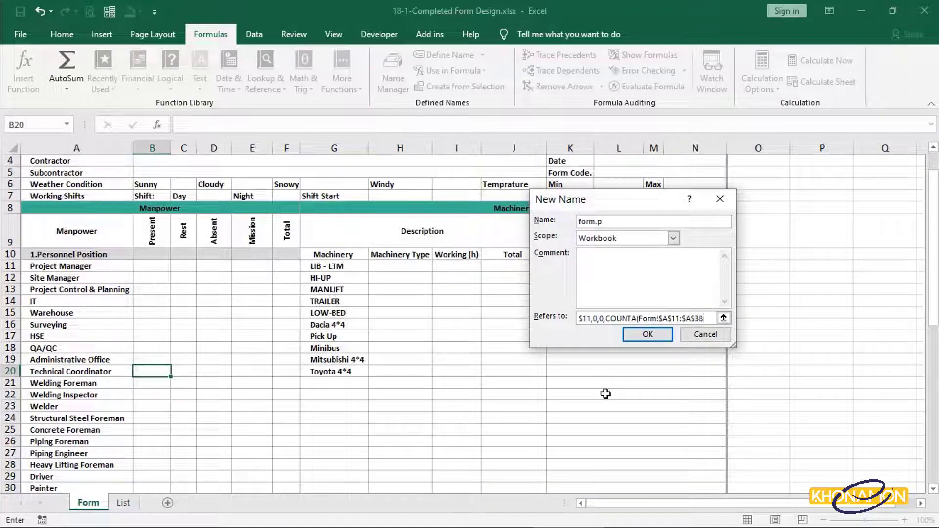
text(),1))
click(648, 334)
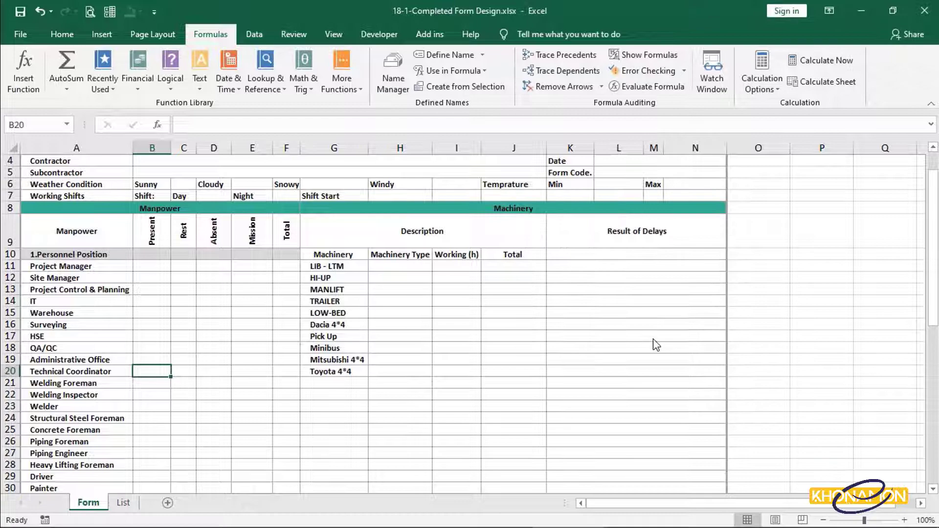
- Copy form.p's OFFSET formula from the Name Manager, then close the Name Manager
scroll(184, 436, down, 5)
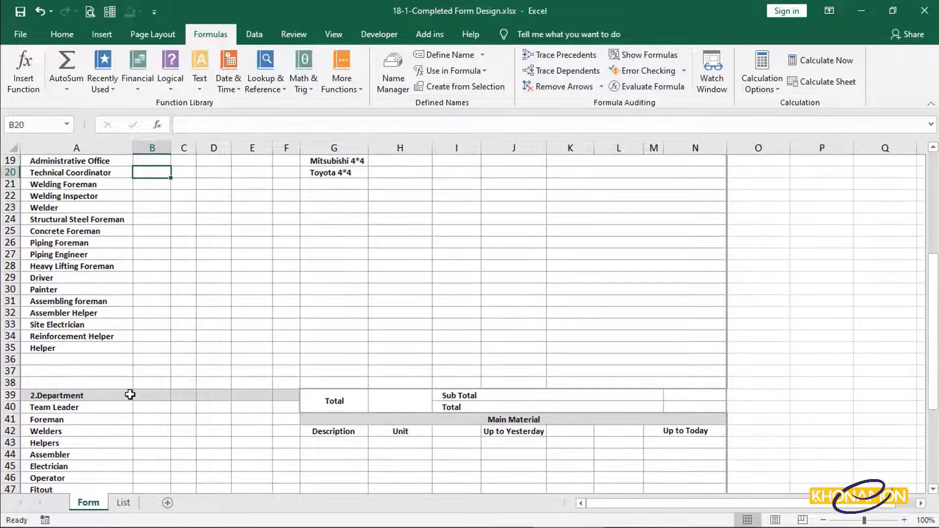
scroll(130, 391, down, 2)
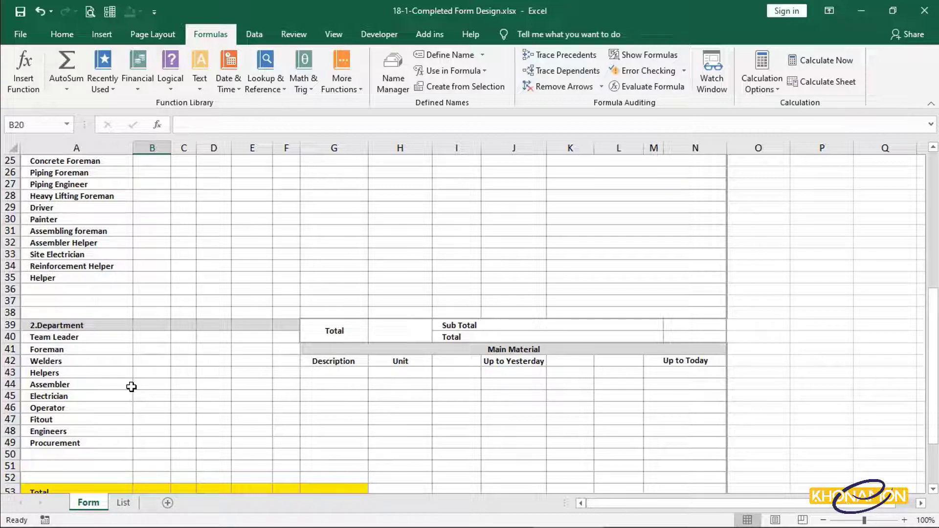
scroll(402, 67, up, 3)
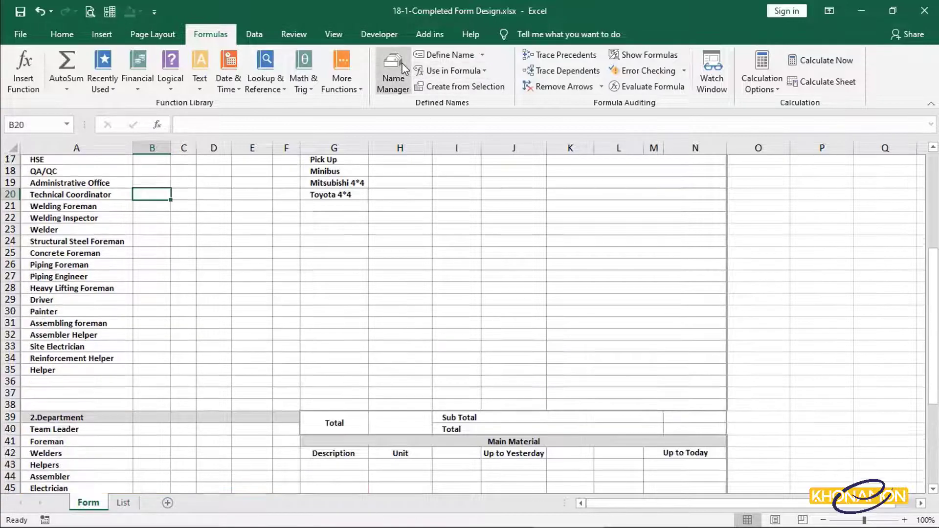
click(394, 68)
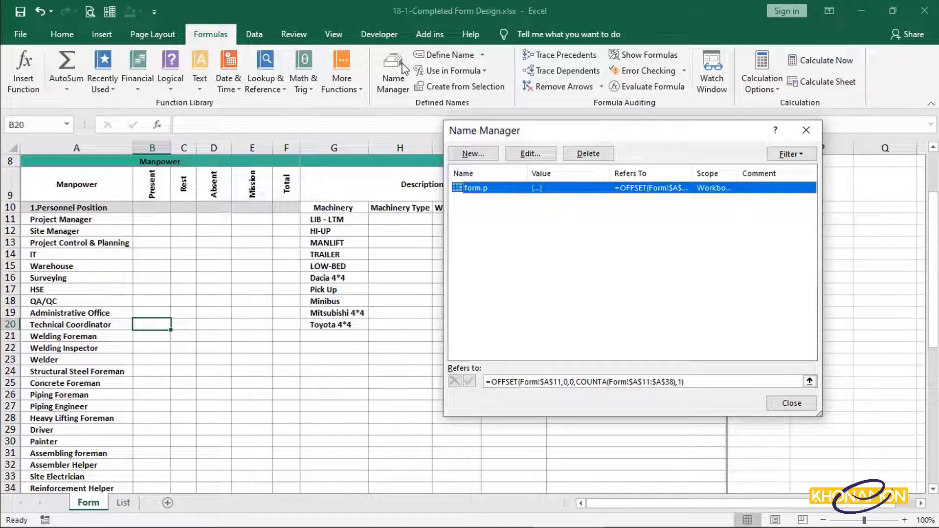
click(712, 382)
click(505, 382)
right_click(505, 382)
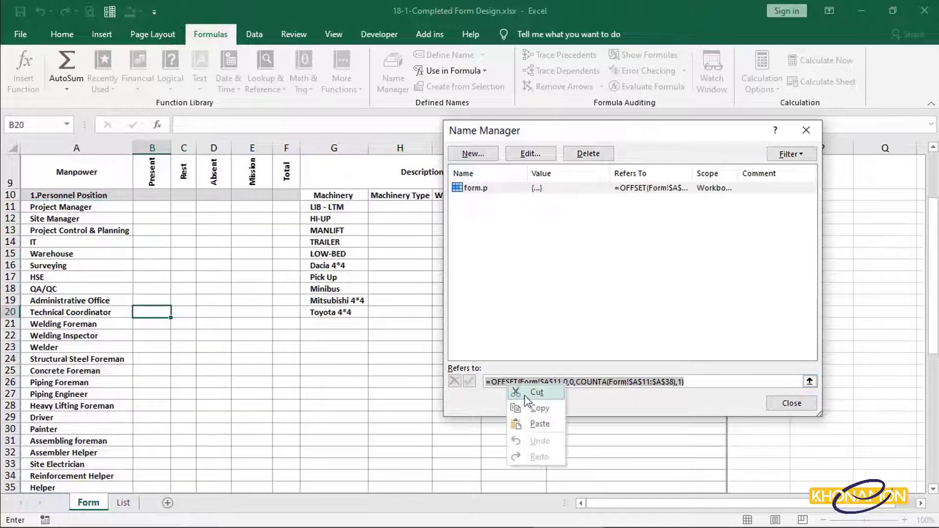
click(538, 409)
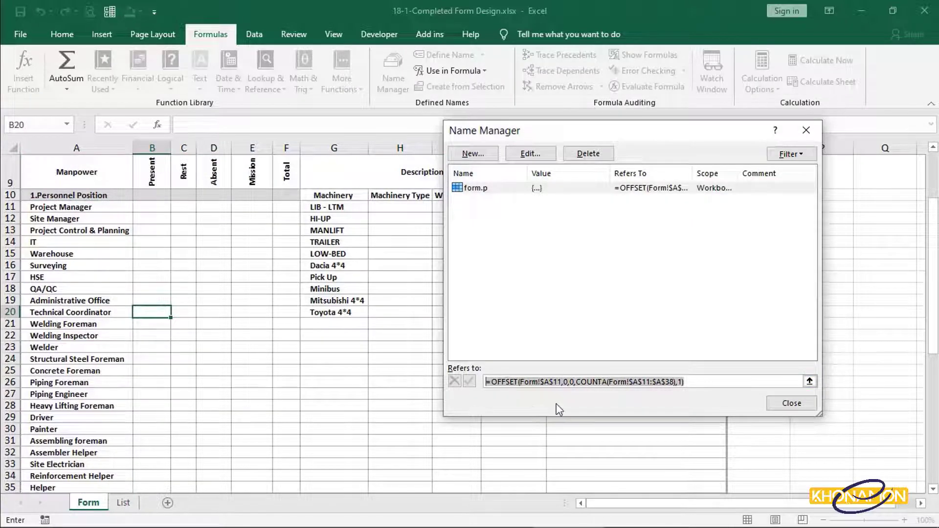
click(779, 404)
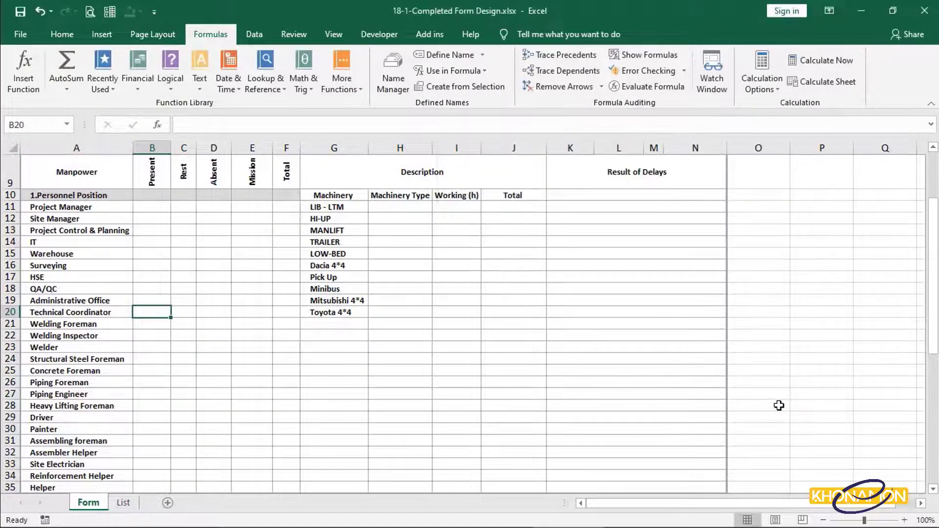
- Start a new name called form.dep and paste the copied OFFSET formula as its reference
click(446, 55)
drag(658, 221, 558, 219)
key(Delete)
text(form)
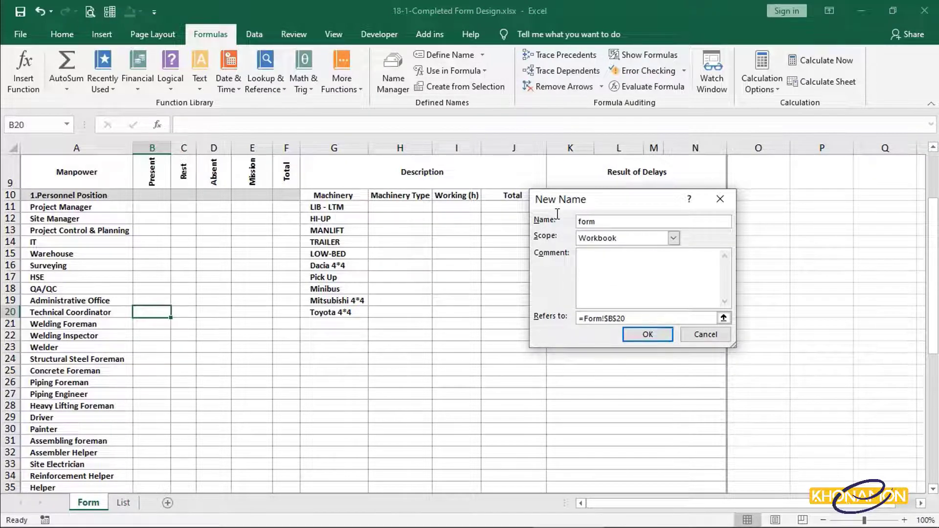
text(.dep)
key(Tab)
key(Tab)
key(Tab)
key(ctrl+v)
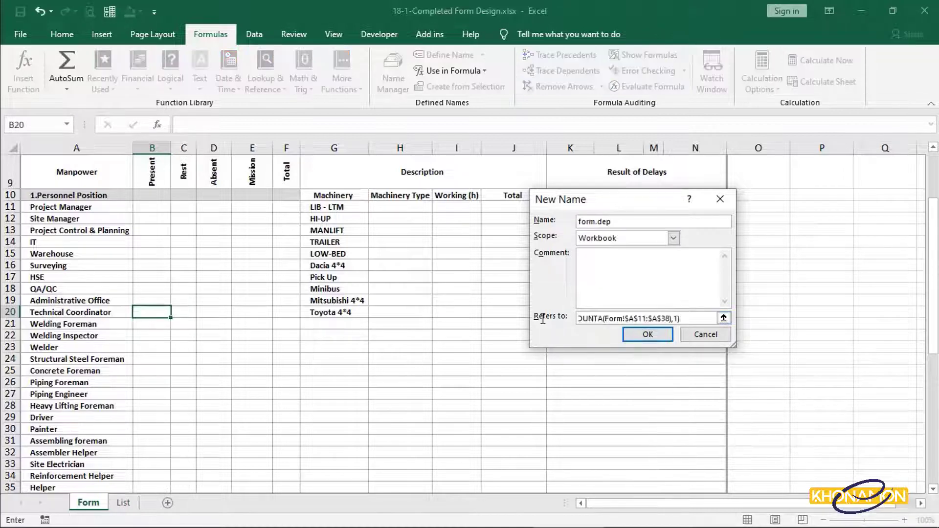
- Change the formula's start to $A$40 and COUNTA range to $A$40:$A$52, then confirm
click(654, 318)
key(BackSpace)
key(BackSpace)
key(BackSpace)
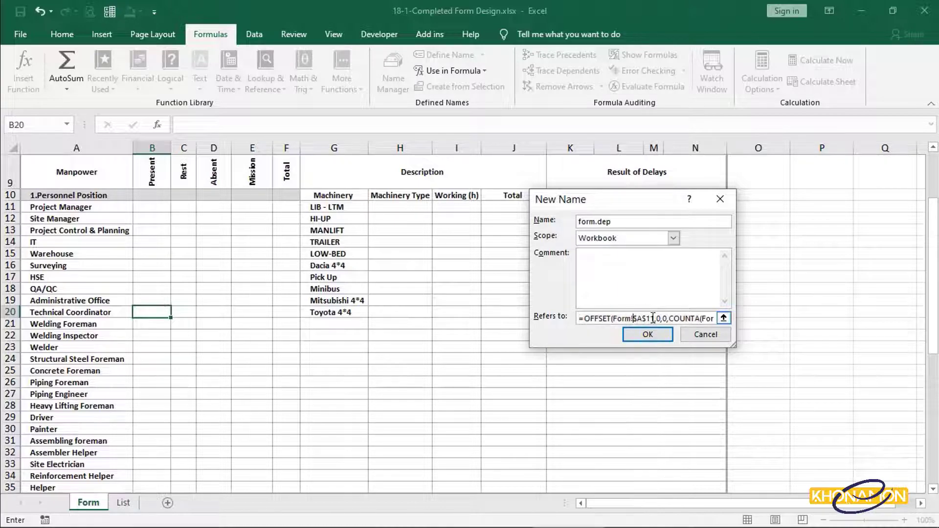
scroll(149, 332, down, 5)
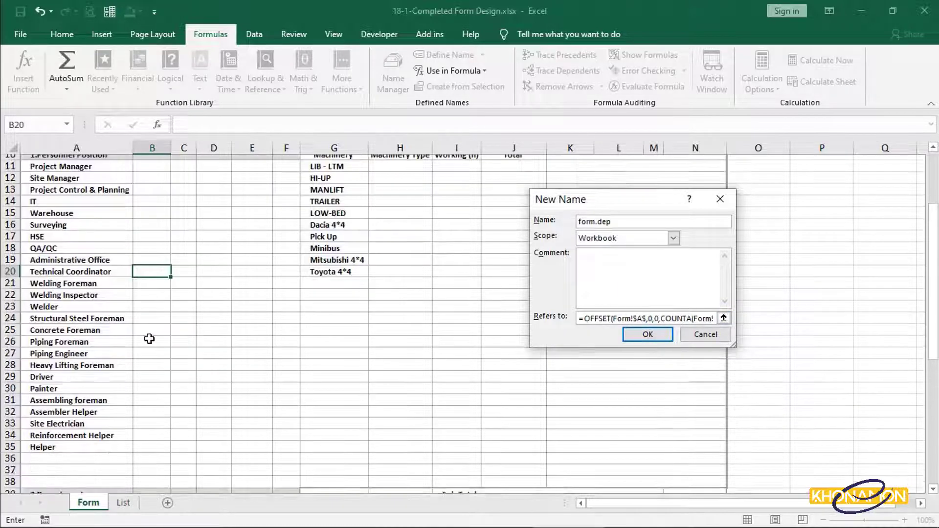
text(40)
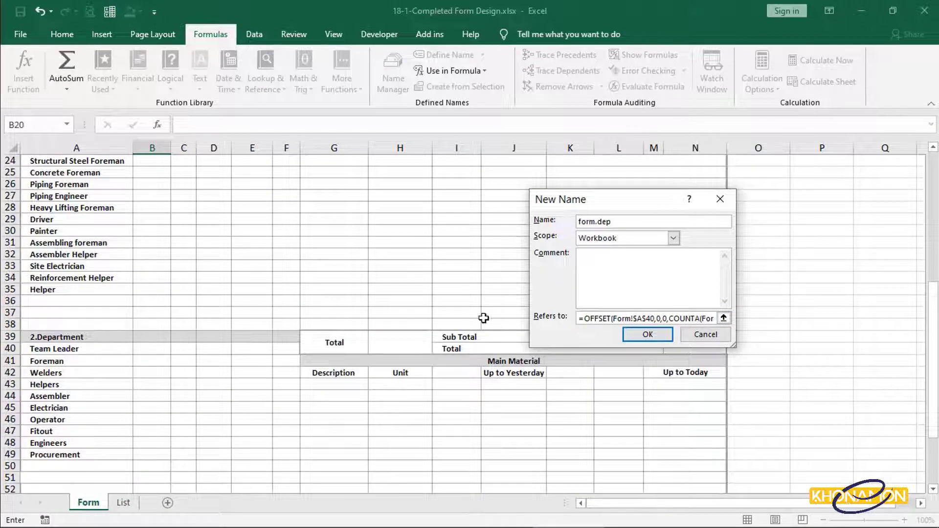
drag(704, 318, 714, 318)
click(682, 319)
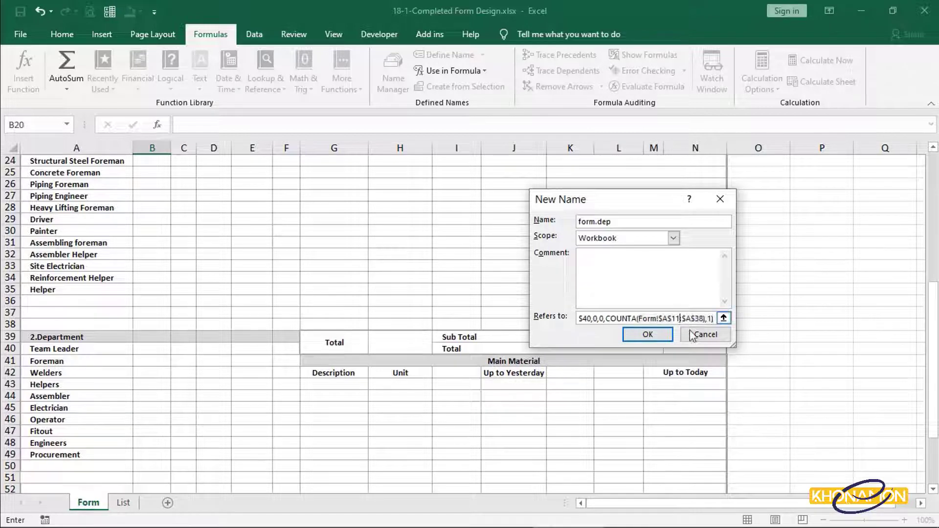
key(BackSpace)
key(BackSpace)
key(BackSpace)
text(40:)
scroll(164, 413, down, 3)
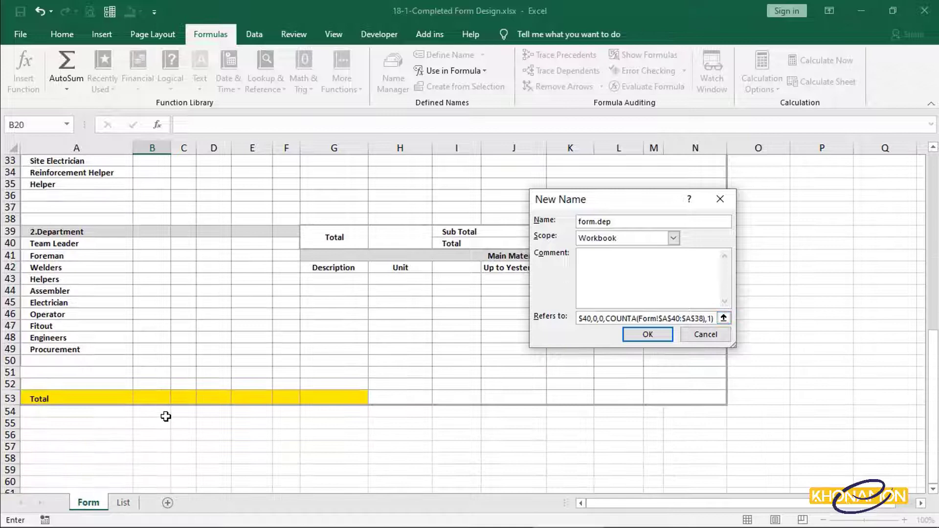
click(706, 318)
key(BackSpace)
key(BackSpace)
key(BackSpace)
text(52)
click(648, 334)
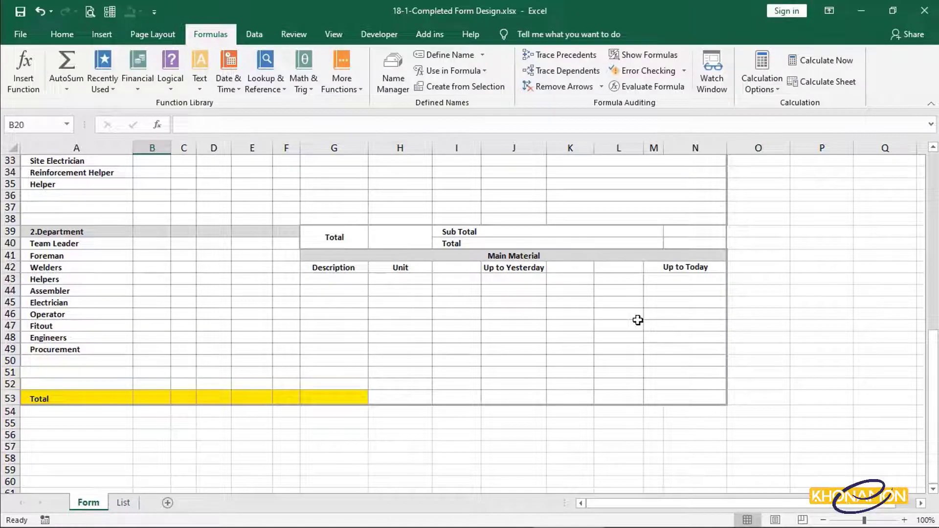
- Start a new name called form.mch and paste the saved OFFSET/COUNTA formula as its reference
scroll(511, 206, up, 11)
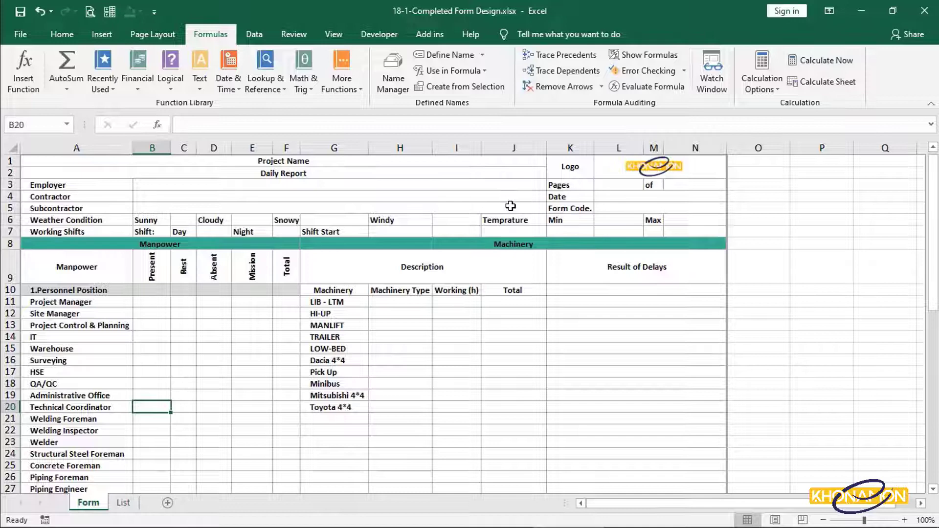
click(447, 55)
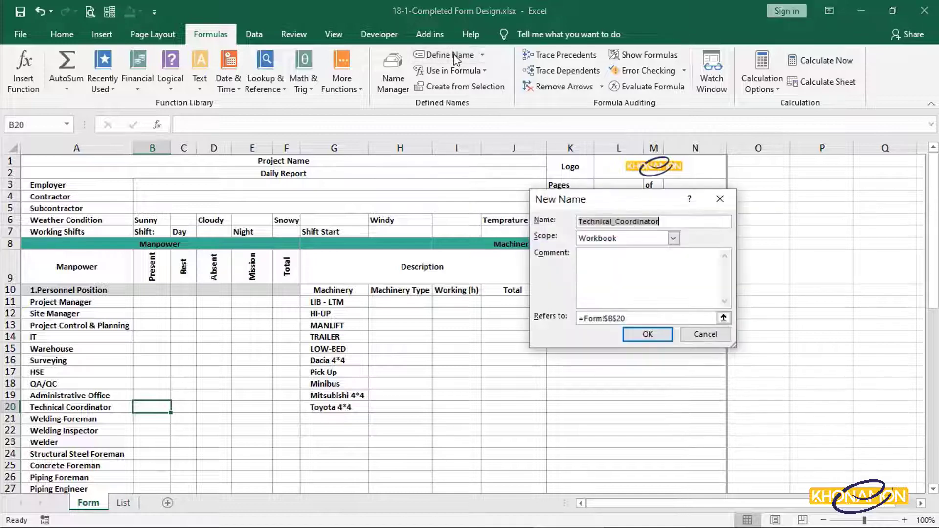
double_click(670, 221)
text(fo)
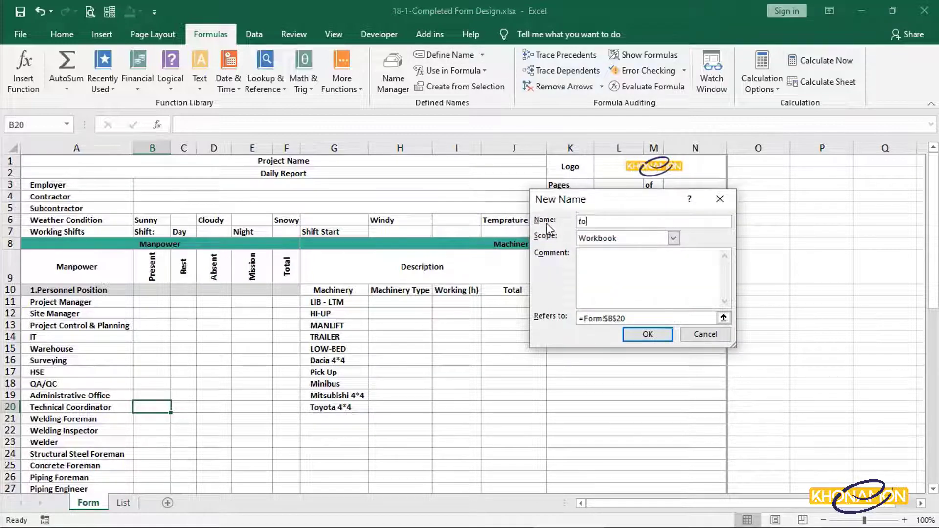
text(rm.mch)
drag(617, 318, 563, 319)
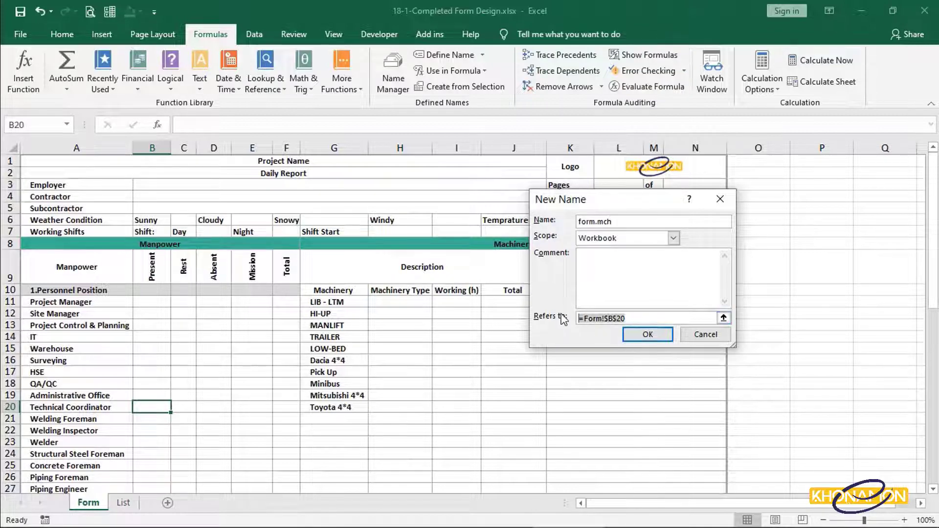
key(ctrl+v)
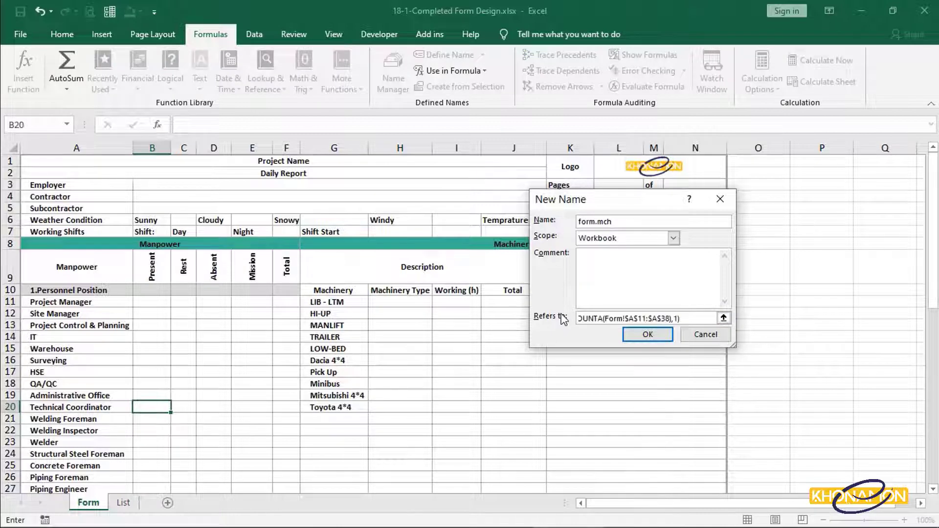
drag(713, 319, 521, 318)
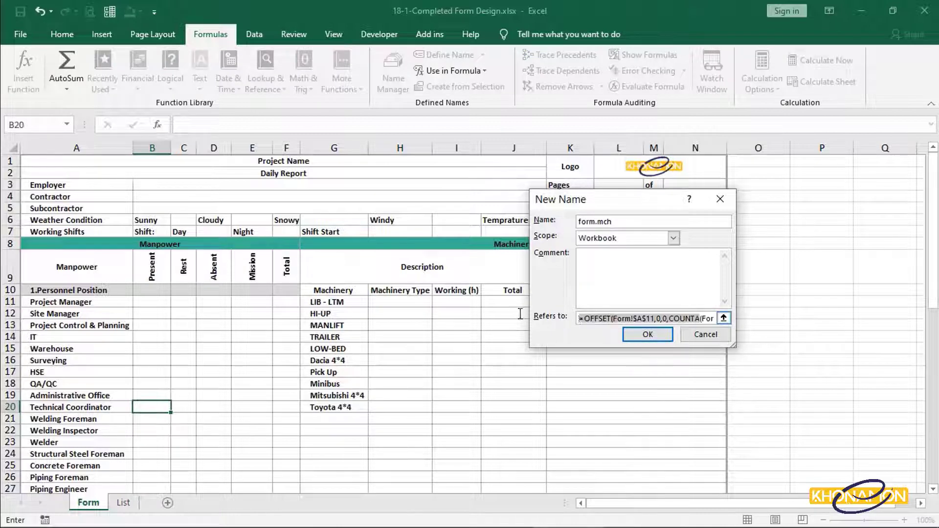
- Point the formula at Form!$G$11 with COUNTA over $G$11:$G$38, then confirm
click(651, 318)
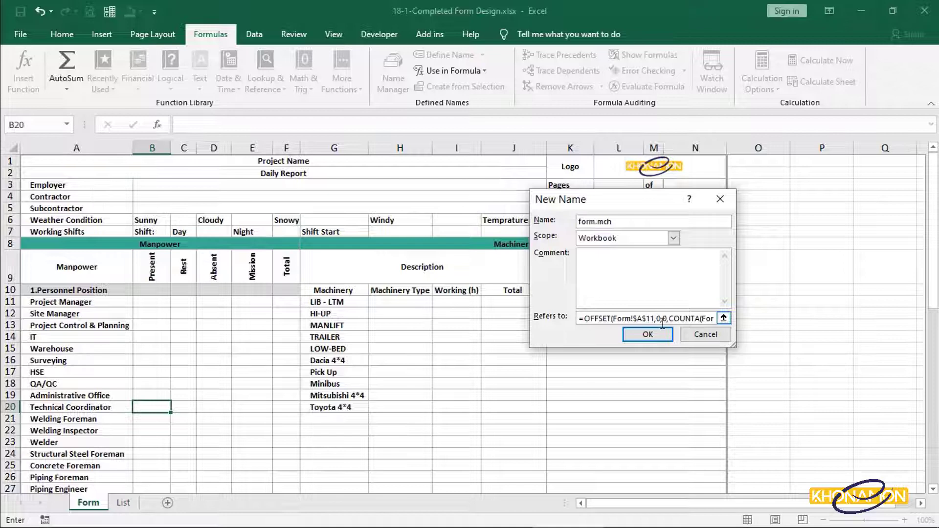
key(BackSpace)
key(BackSpace)
key(BackSpace)
key(BackSpace)
key(BackSpace)
key(BackSpace)
key(BackSpace)
key(BackSpace)
key(BackSpace)
key(BackSpace)
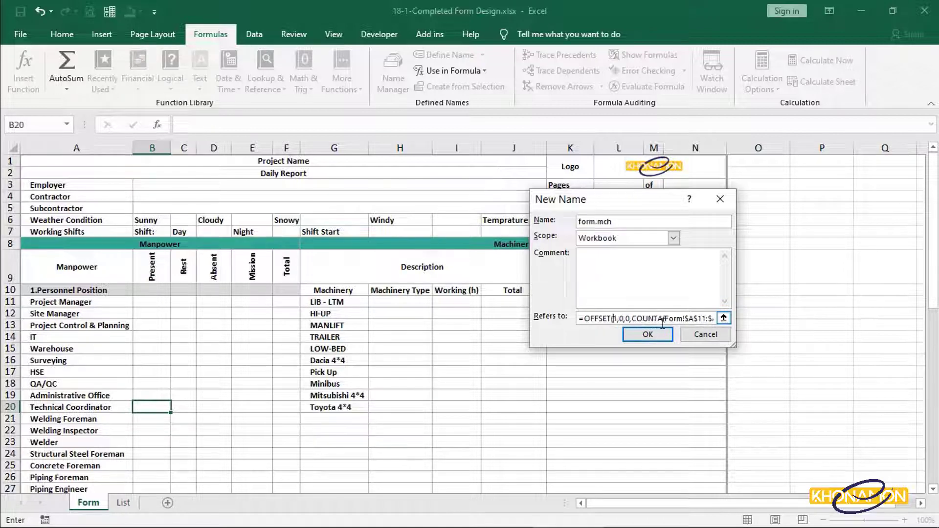
click(324, 302)
mouse_move(611, 319)
mouse_down()
mouse_move(704, 318)
mouse_move(627, 318)
mouse_up()
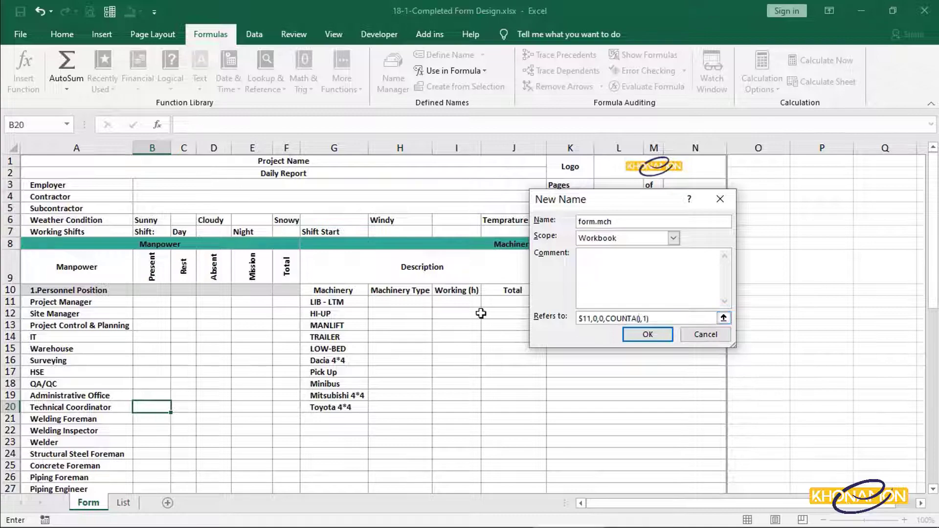
drag(355, 302, 338, 477)
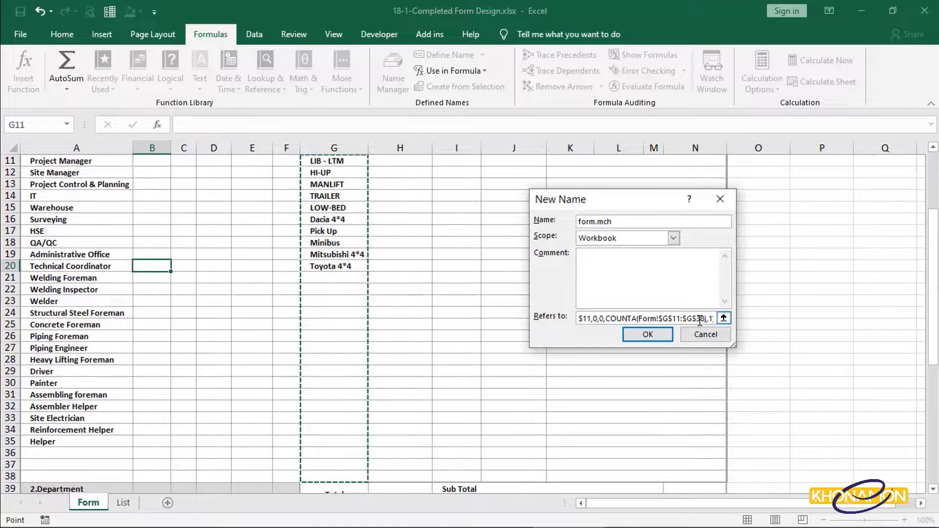
click(651, 334)
scroll(653, 335, up, 4)
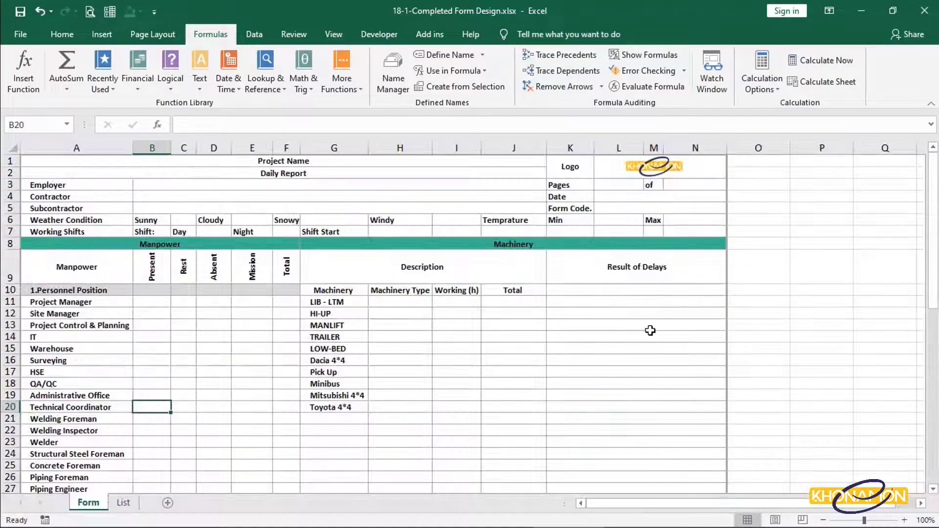
- Apply list validation with source =form.p to the List sheet's Position cells C3:C33
click(133, 499)
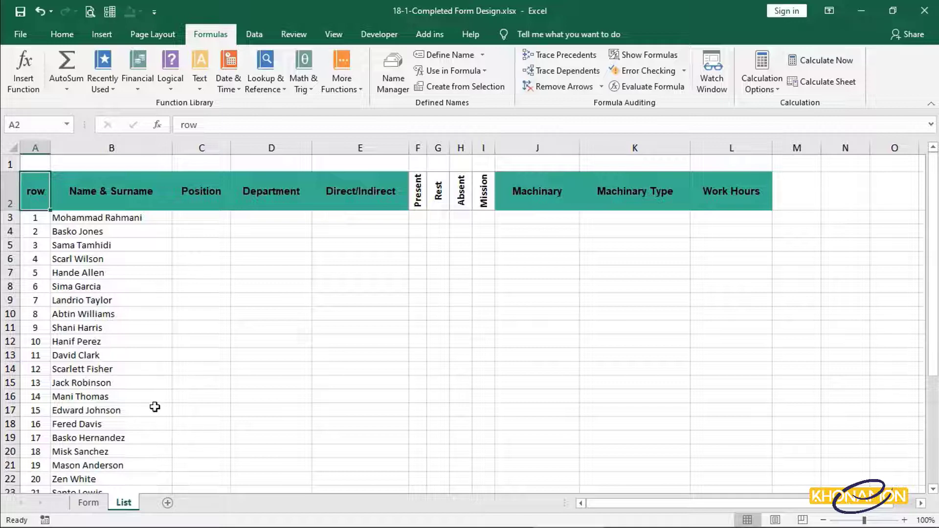
drag(192, 216, 187, 436)
scroll(186, 436, up, 4)
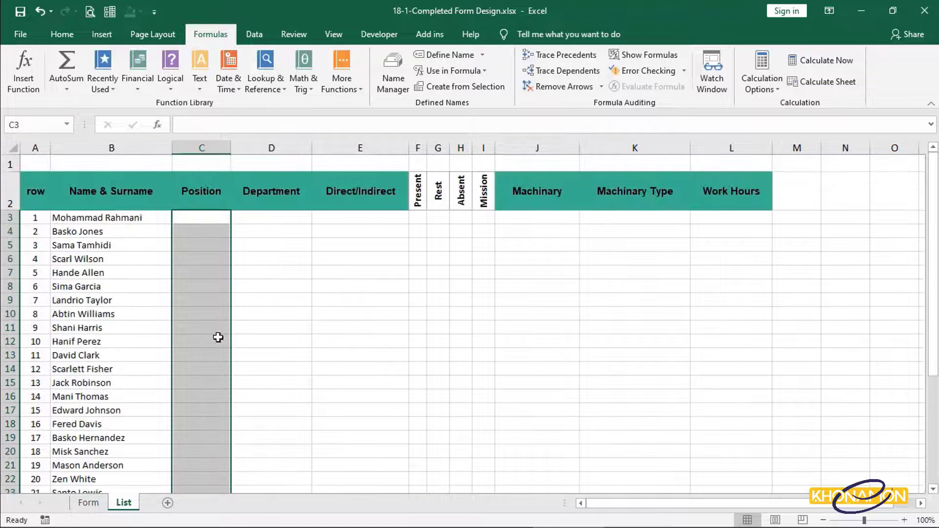
click(254, 36)
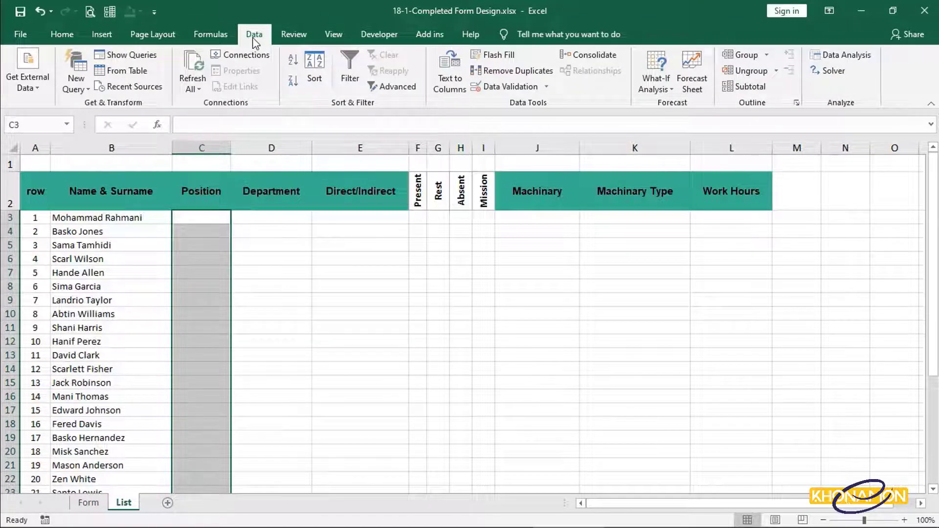
click(521, 92)
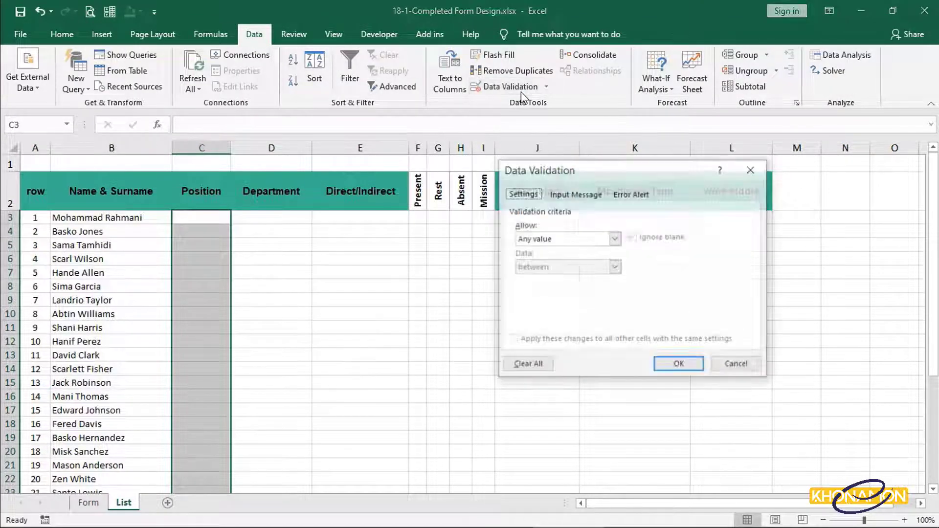
click(614, 239)
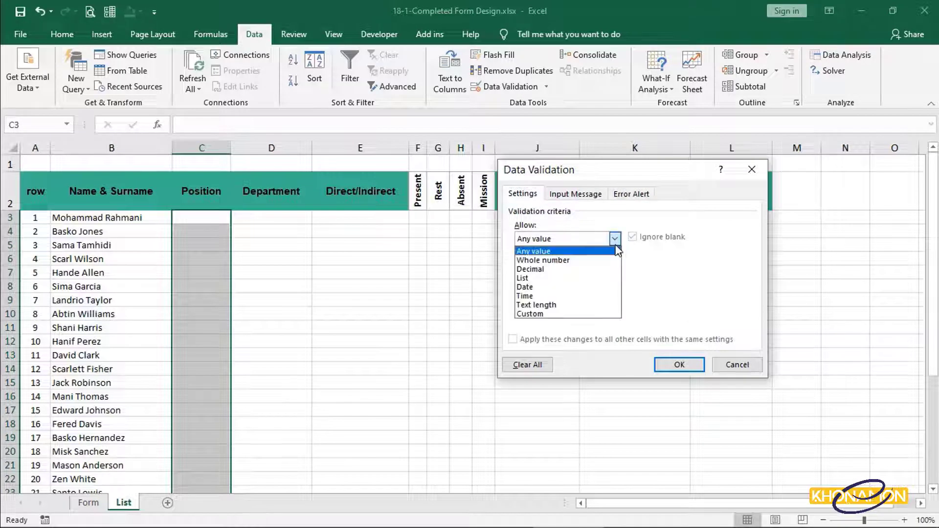
click(609, 277)
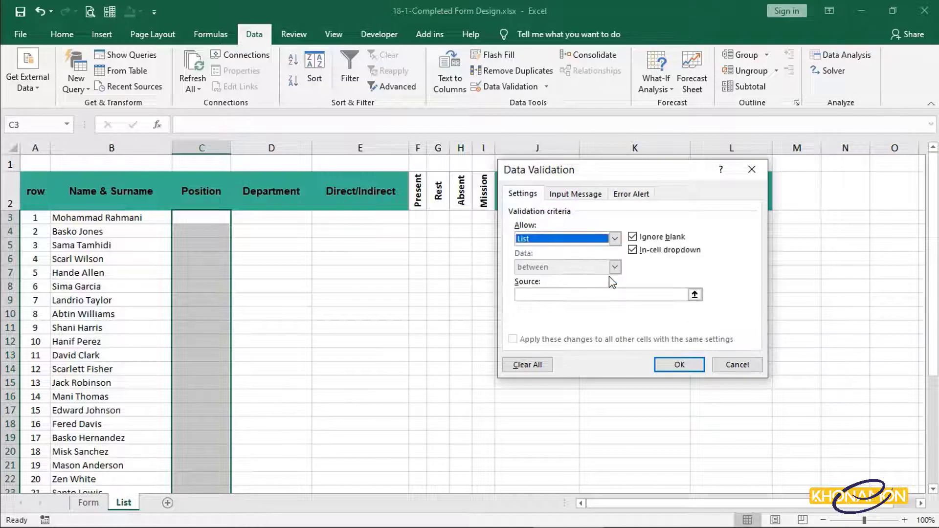
click(611, 293)
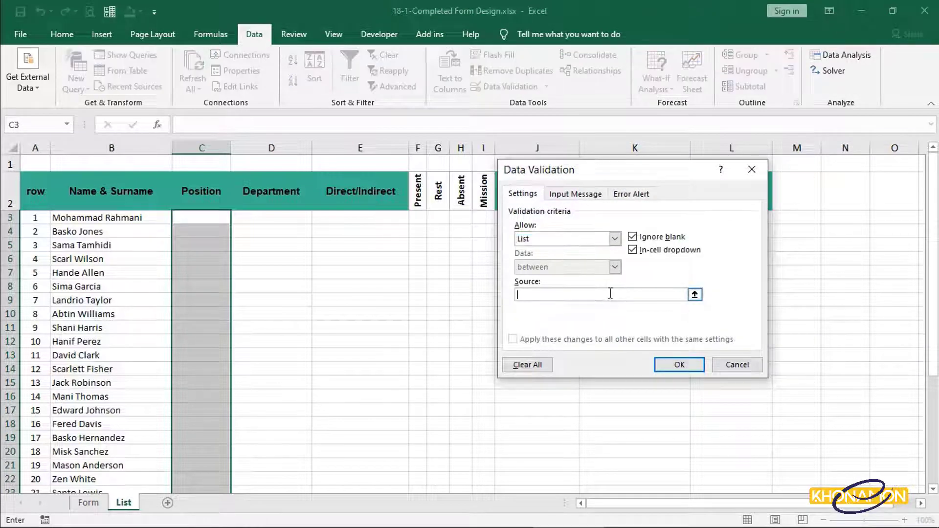
text(=form.p)
click(661, 362)
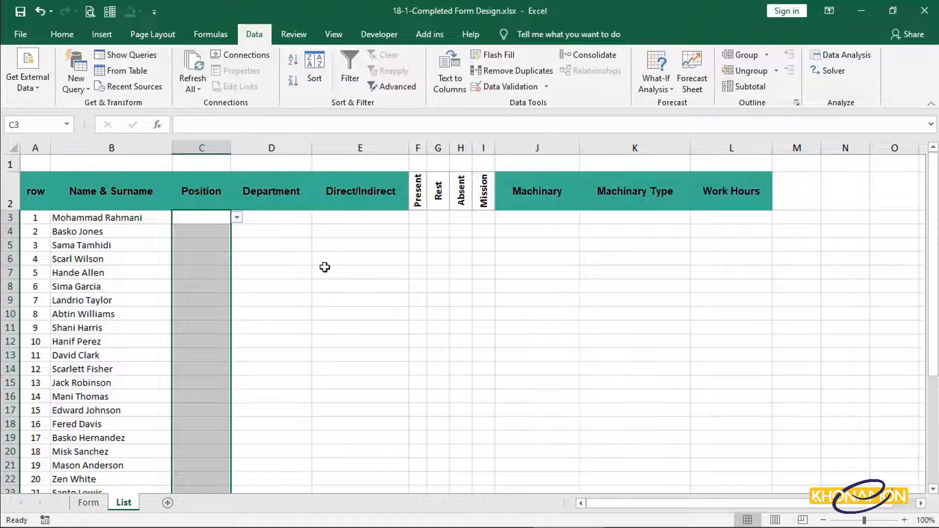
- Test C3's position dropdown, then review the position names in column A of Form
click(237, 217)
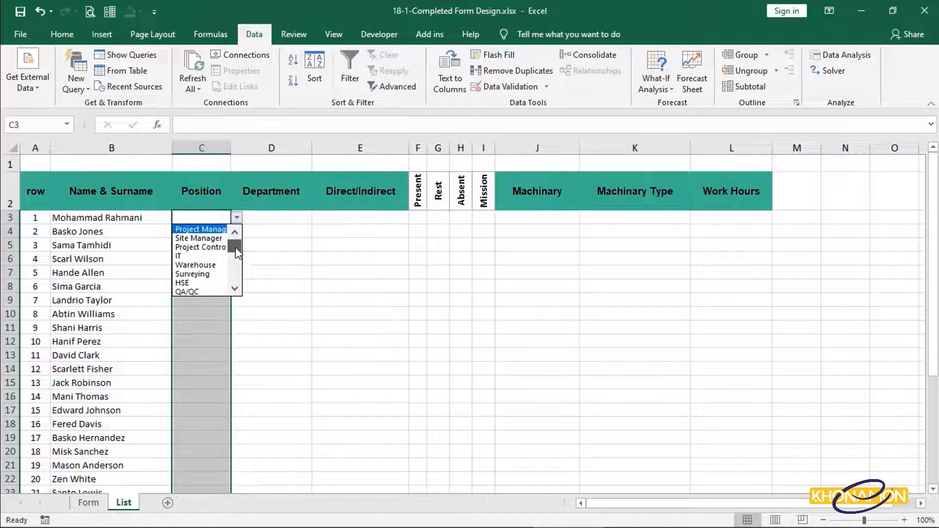
drag(237, 248, 252, 238)
click(251, 234)
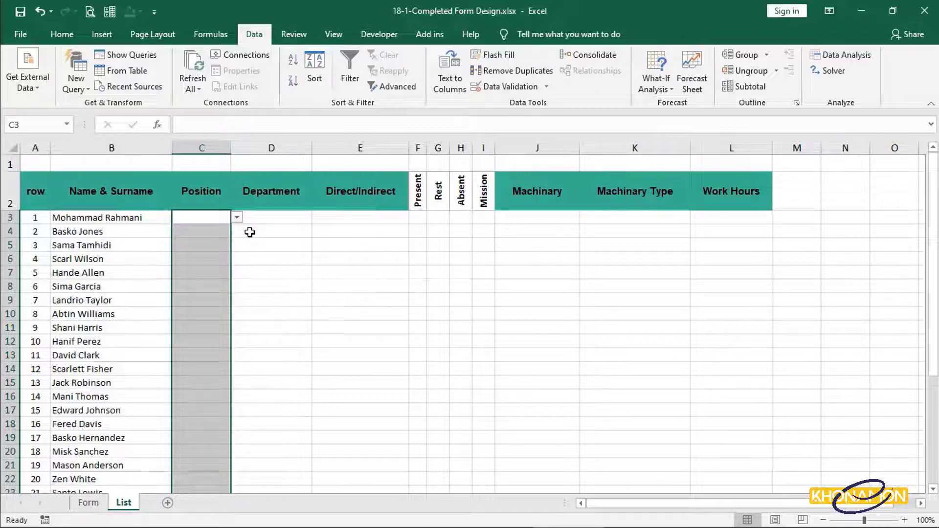
click(88, 502)
drag(109, 303, 85, 467)
scroll(176, 424, up, 2)
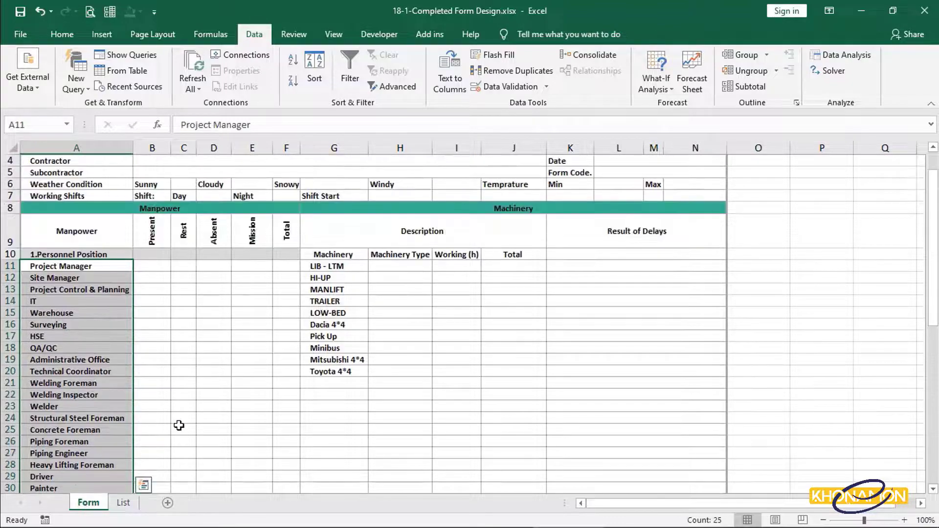
scroll(176, 426, down, 1)
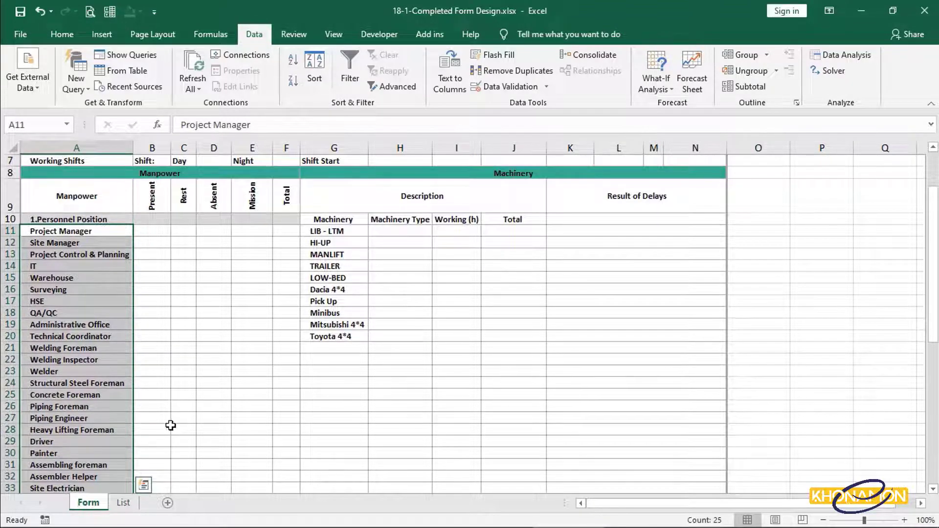
- Extend list validation to Department cells D3:D33 with source form.dep
click(128, 503)
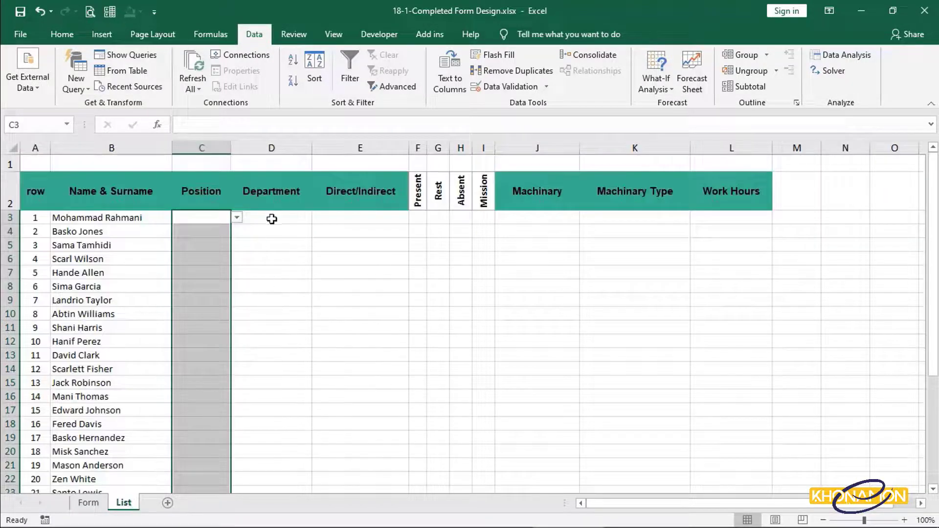
drag(271, 218, 283, 486)
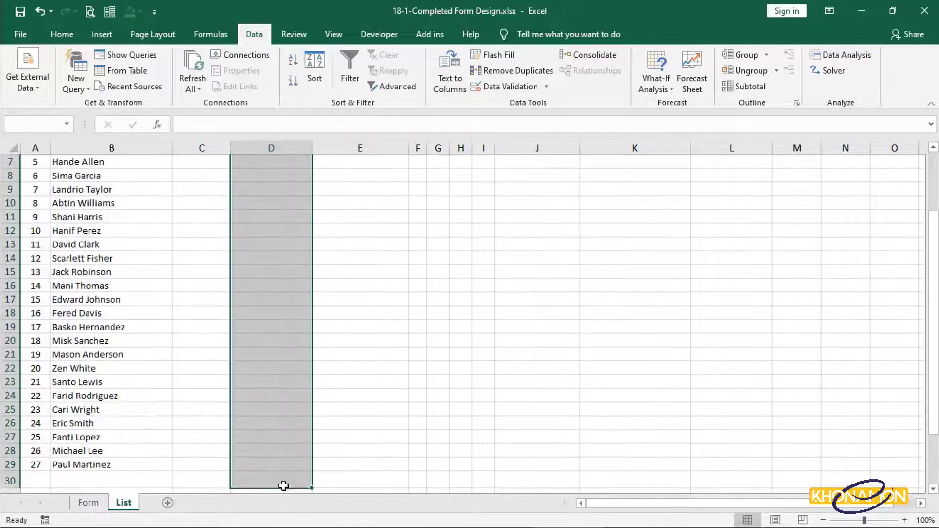
click(509, 86)
click(431, 309)
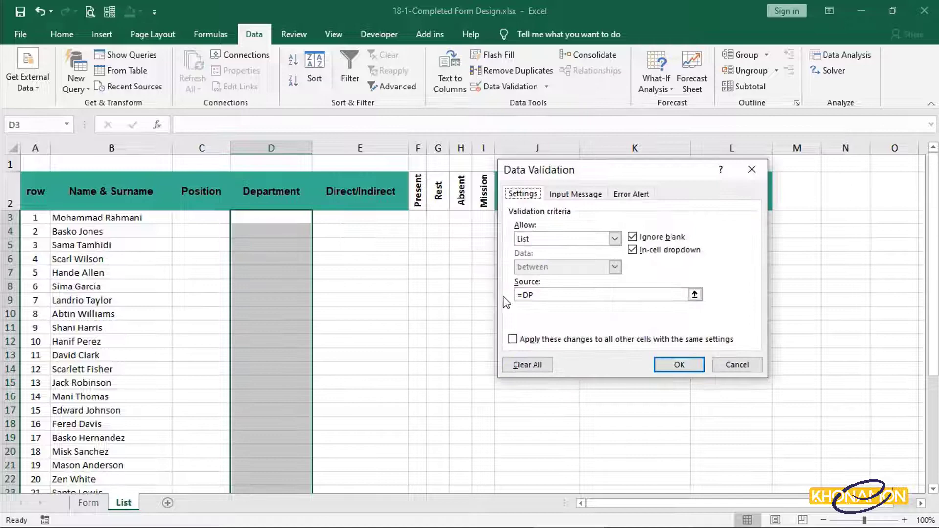
click(557, 295)
key(BackSpace)
key(BackSpace)
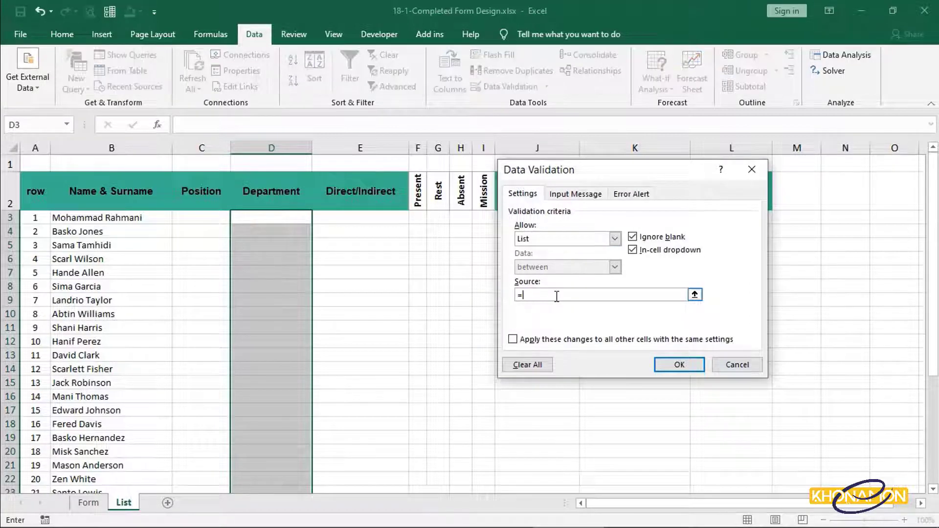
text(form.dep)
click(679, 365)
- Compare D3's department dropdown against the department names in A40:A49 on Form
click(317, 217)
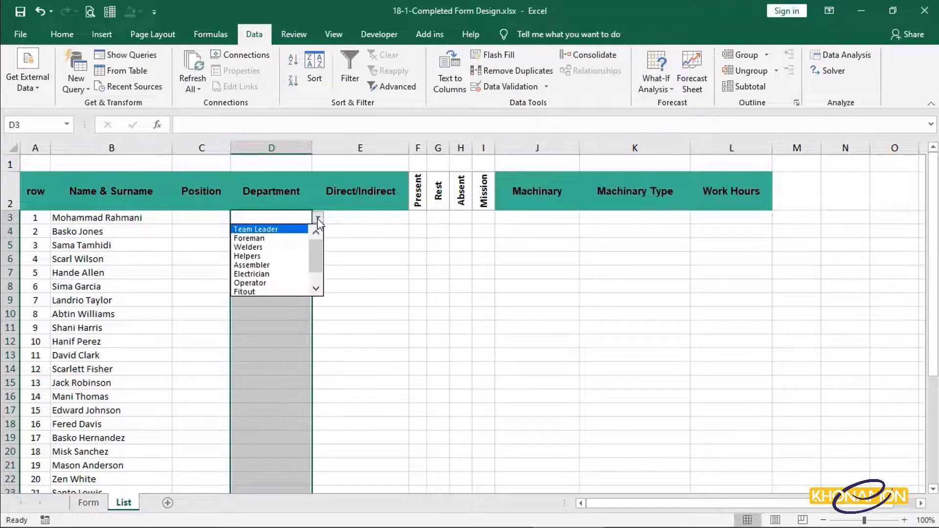
scroll(315, 249, down, 1)
scroll(315, 236, up, 1)
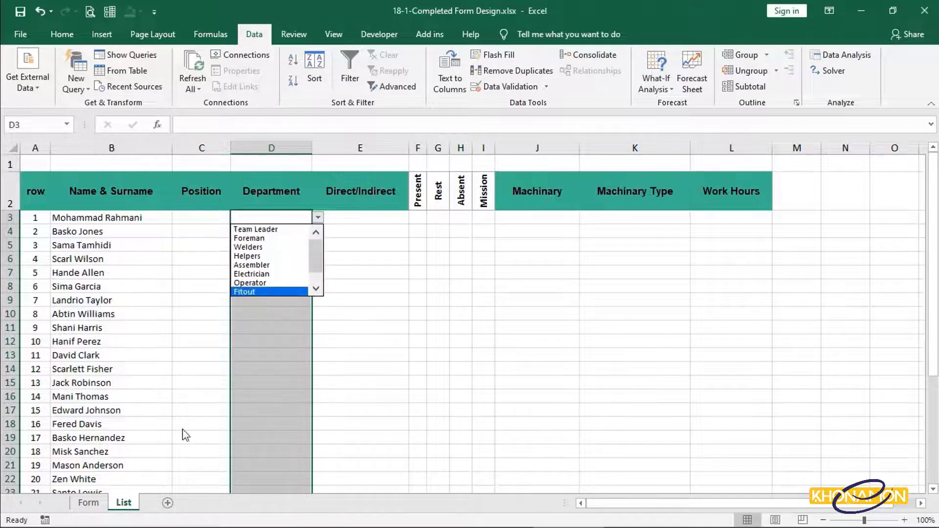
click(88, 502)
click(88, 502)
scroll(97, 450, down, 8)
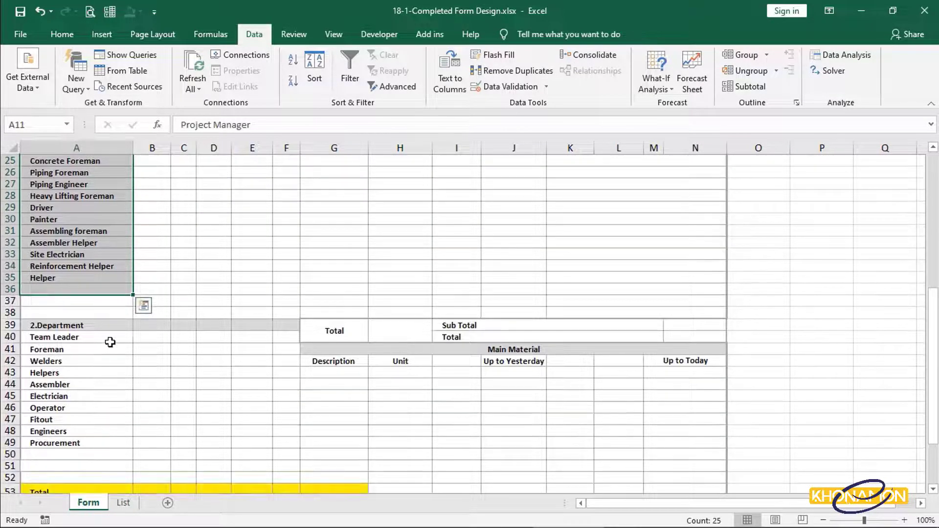
drag(110, 342, 93, 443)
click(123, 502)
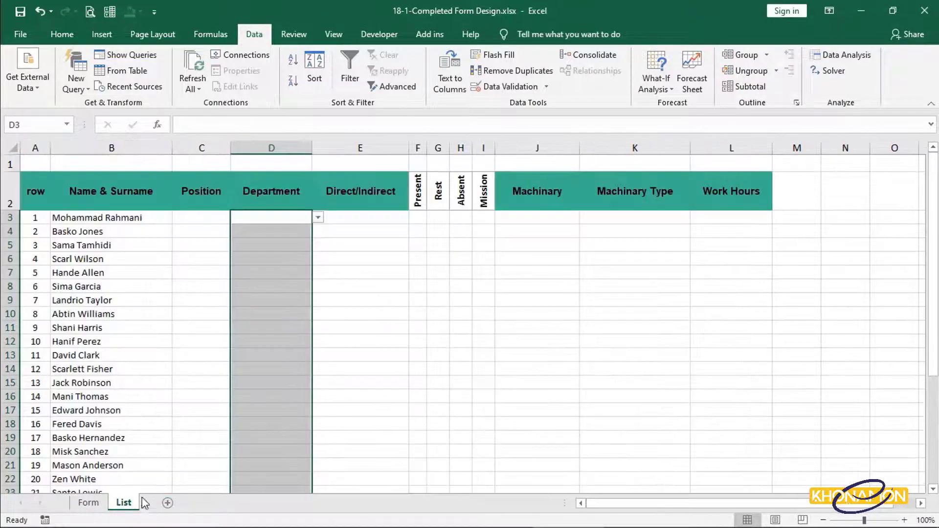
click(318, 218)
- Apply list validation with source =form.mch to the Machinary cells in column J
click(356, 216)
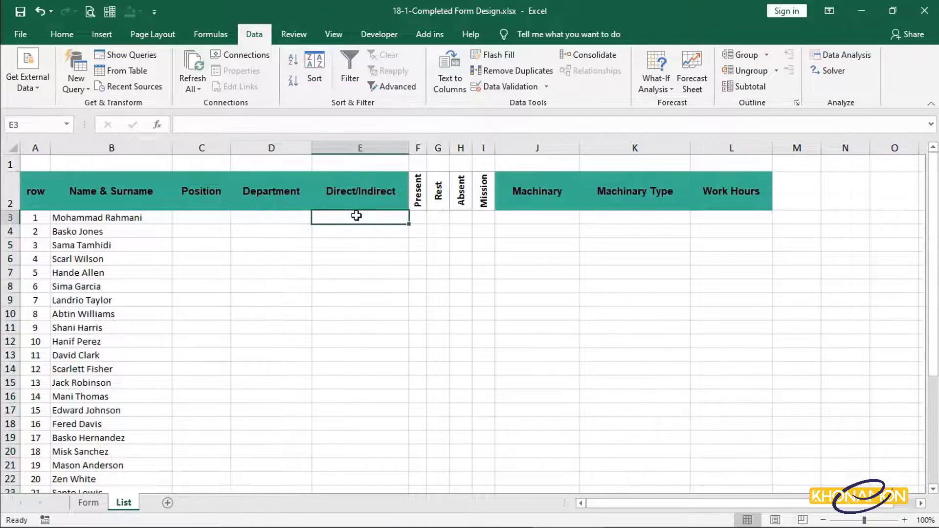
drag(507, 216, 530, 488)
scroll(543, 369, up, 2)
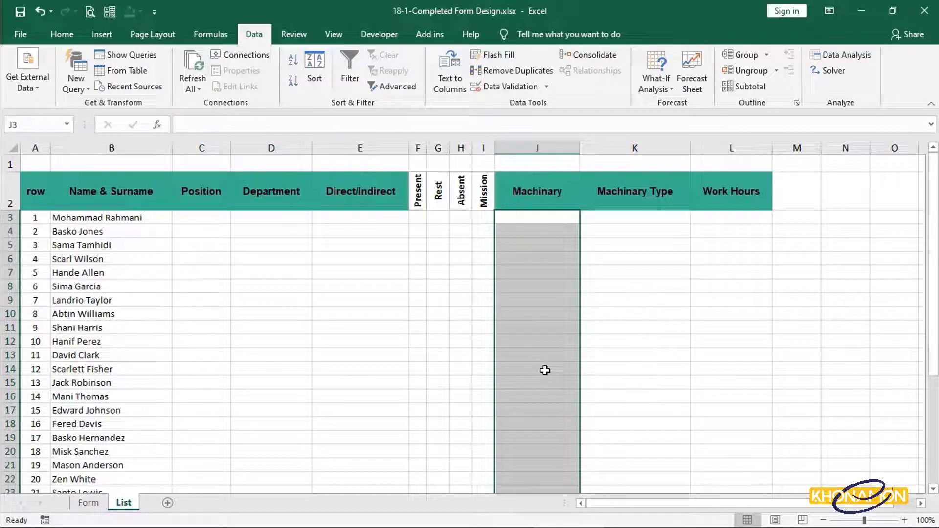
click(533, 90)
click(614, 239)
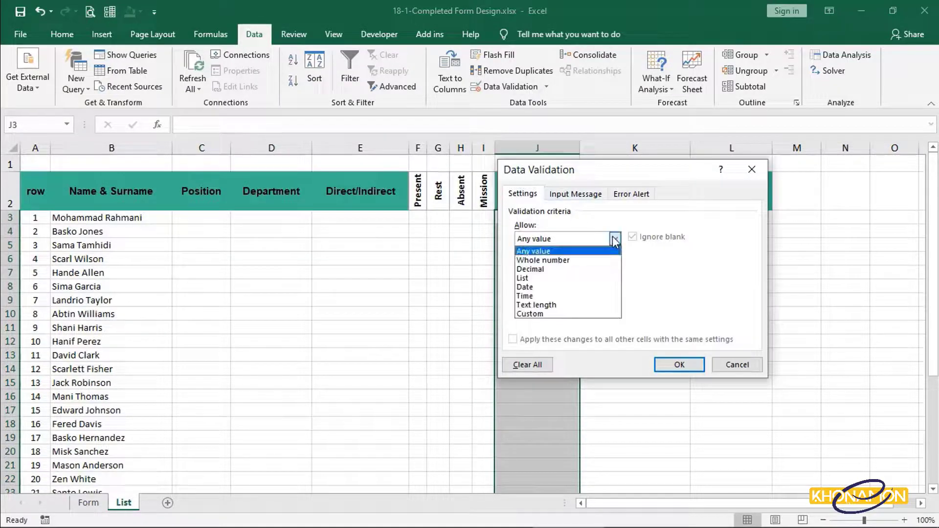
click(593, 278)
click(578, 294)
text(=for)
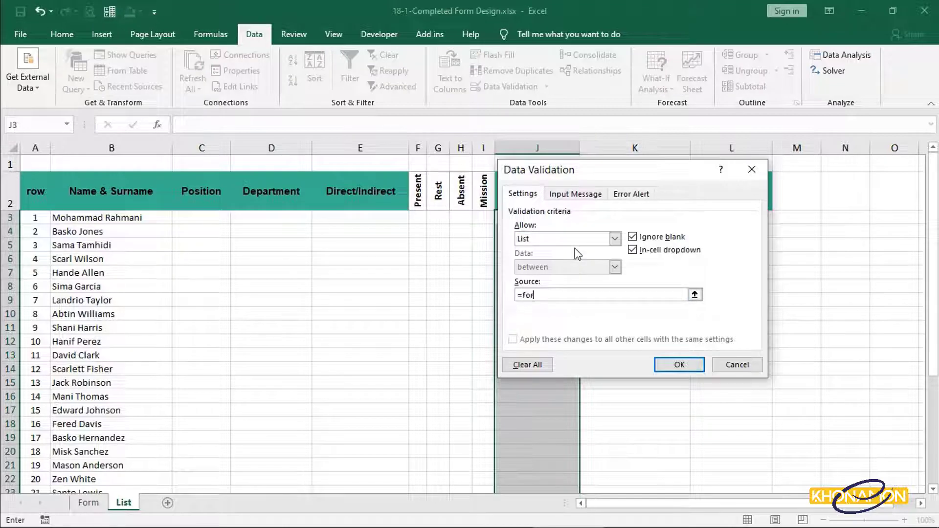
text(m.mch)
click(666, 366)
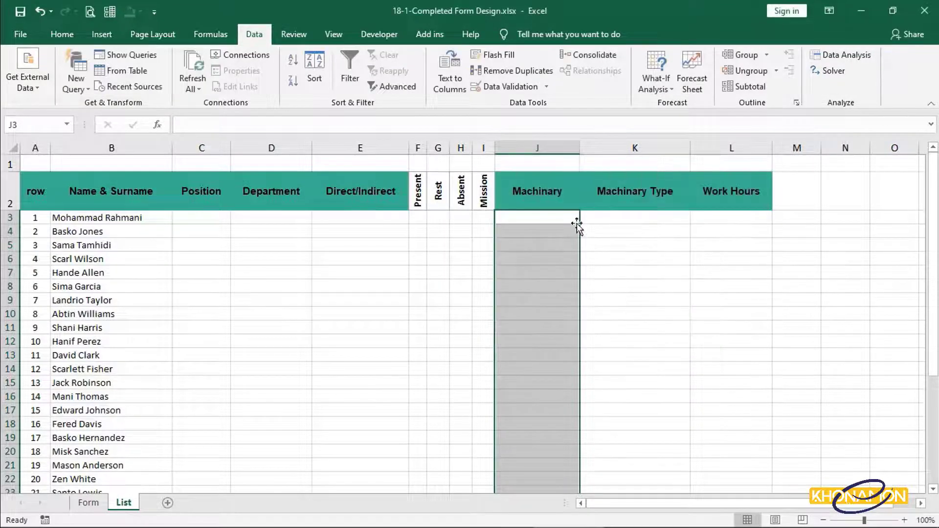
- Test J3's machinery dropdown and close it without choosing a value
click(577, 218)
click(585, 217)
drag(587, 244, 611, 246)
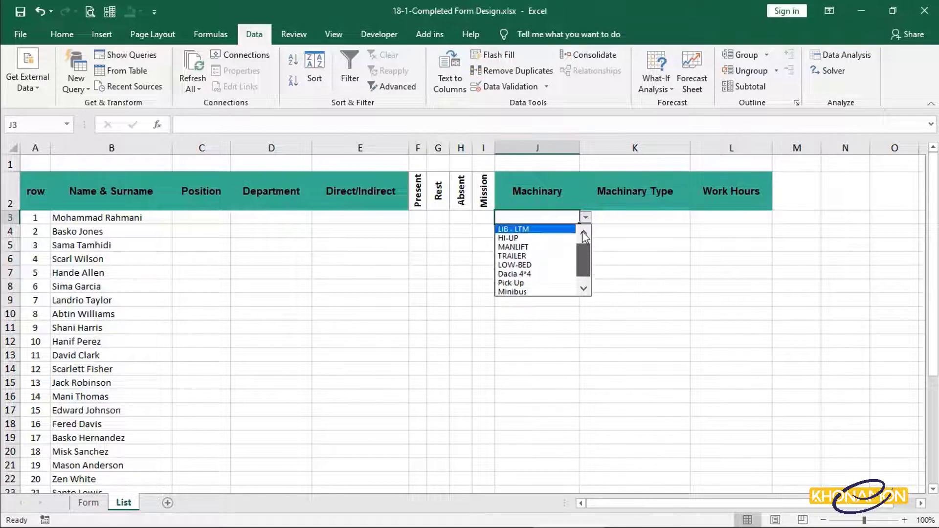
key(Escape)
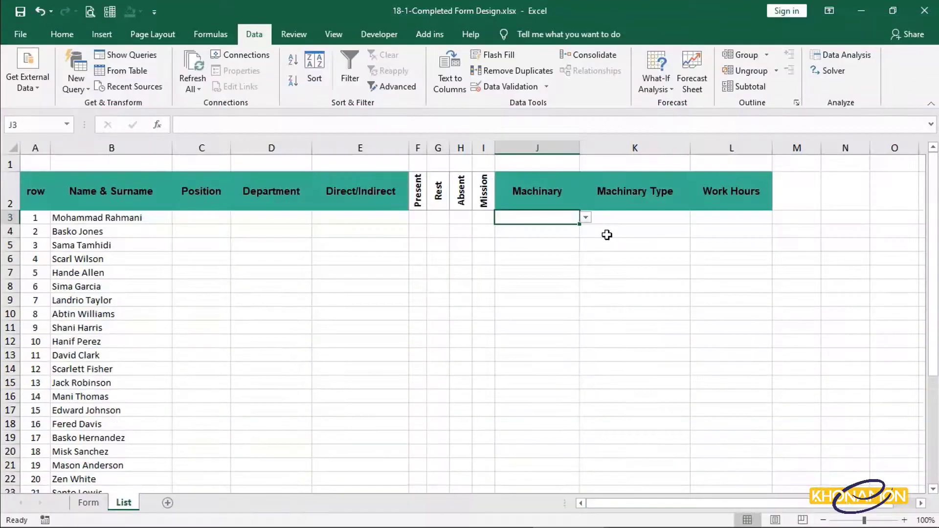
- Fill row 3 with Project Manager, Team Leader and I
click(223, 220)
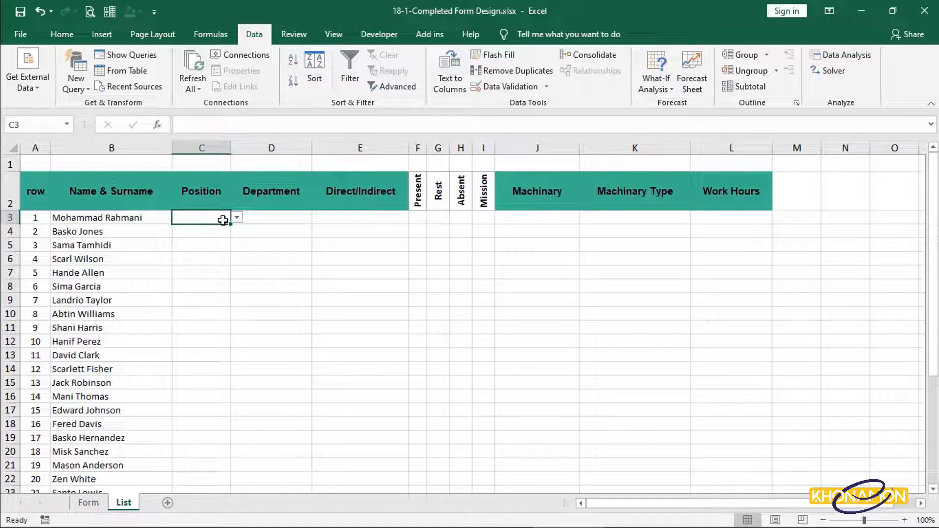
click(237, 218)
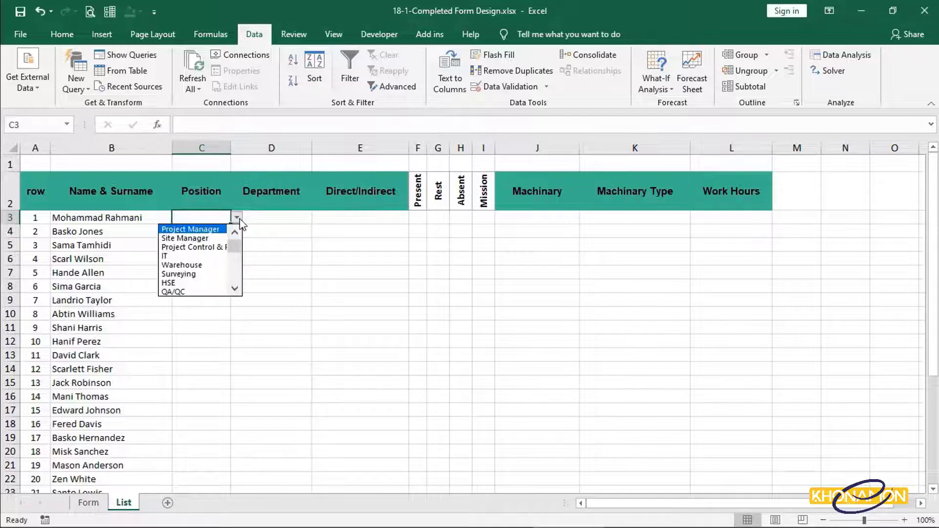
click(215, 229)
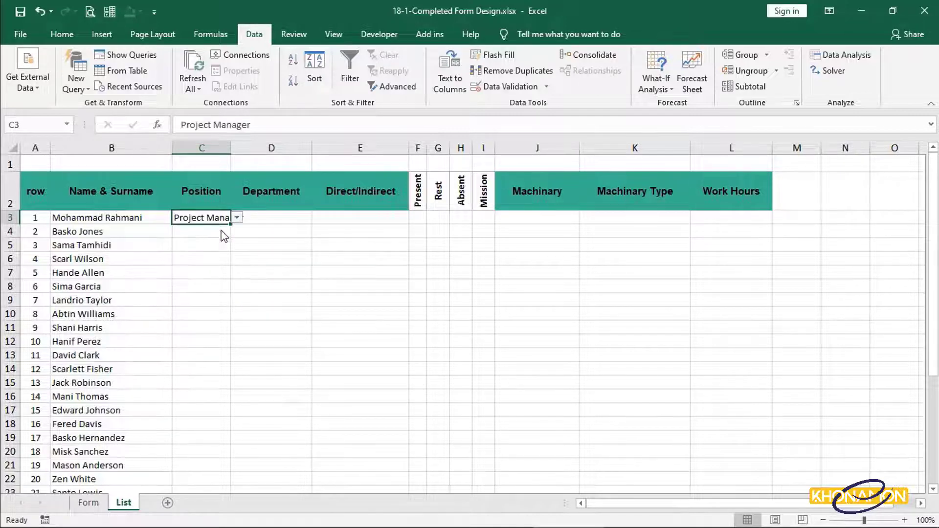
click(268, 217)
click(320, 218)
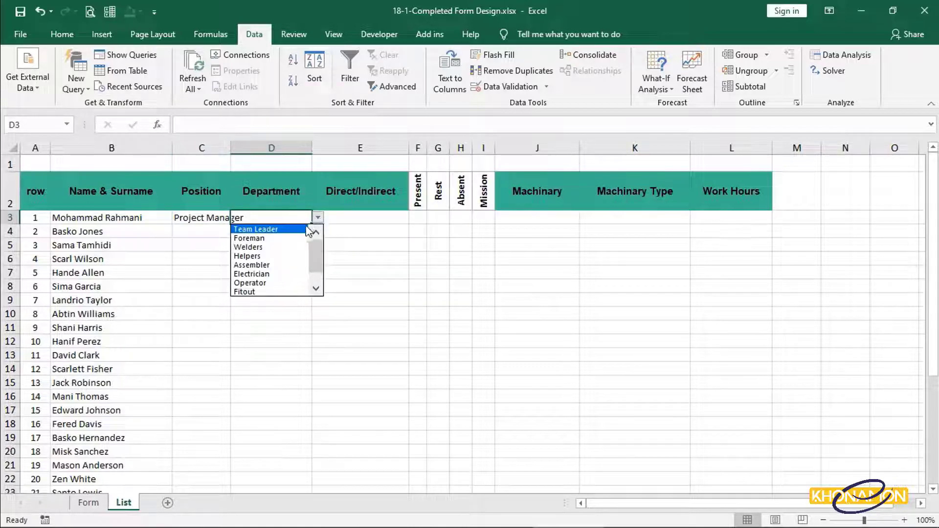
click(306, 230)
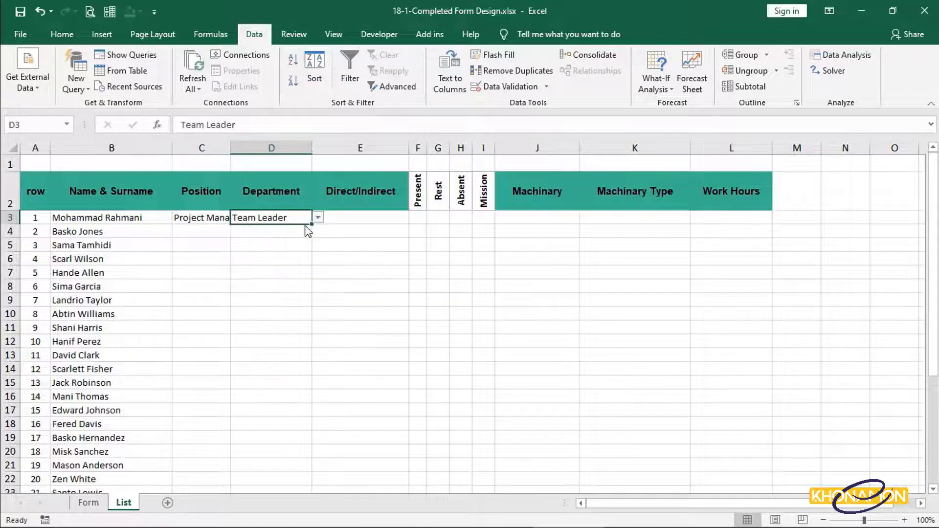
click(338, 218)
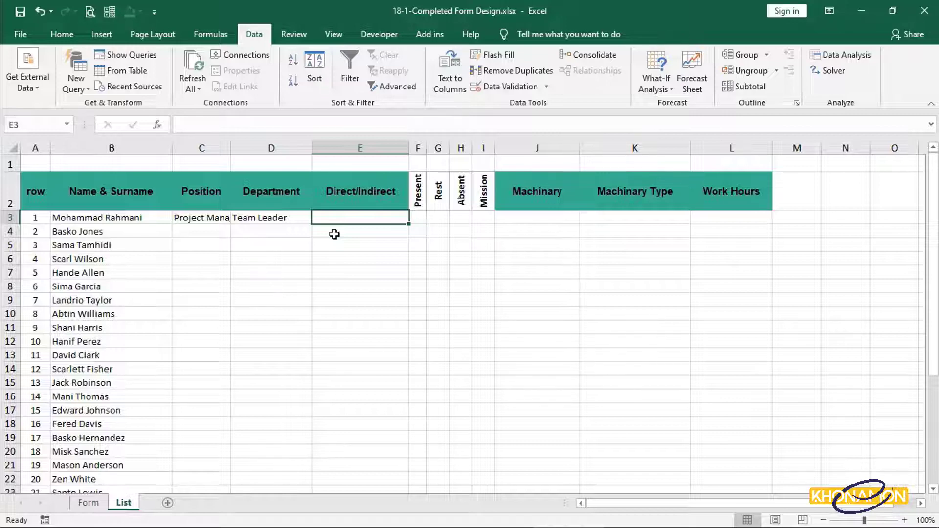
text(I)
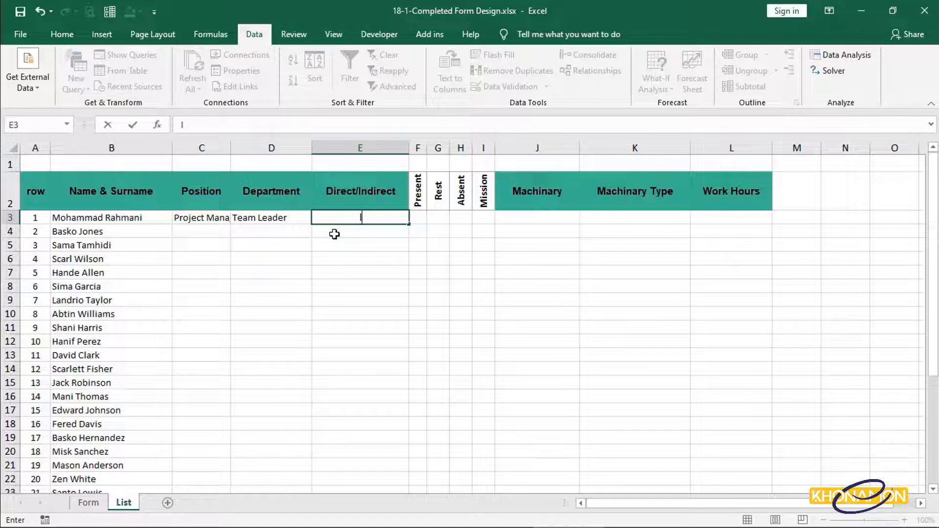
key(Return)
- Fill row 4 with Site Manager, Team Leader and I
key(Left)
key(Left)
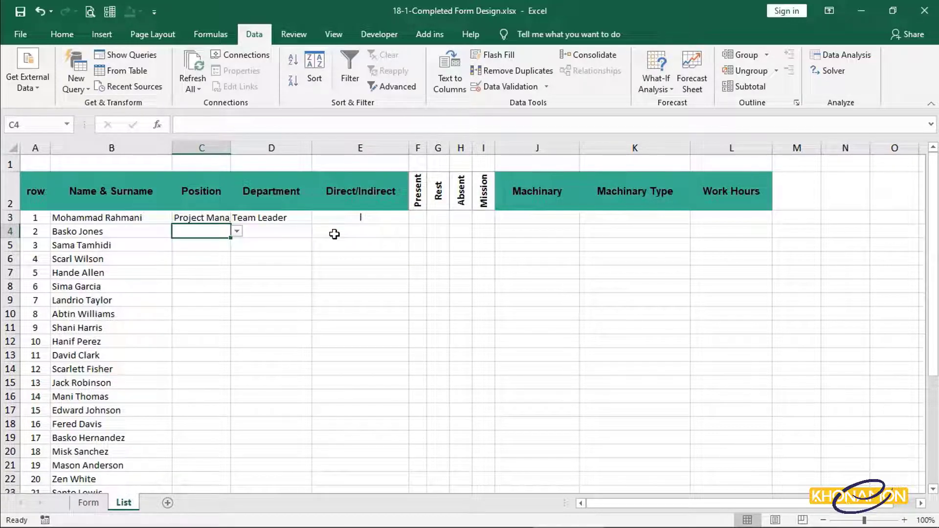
click(237, 232)
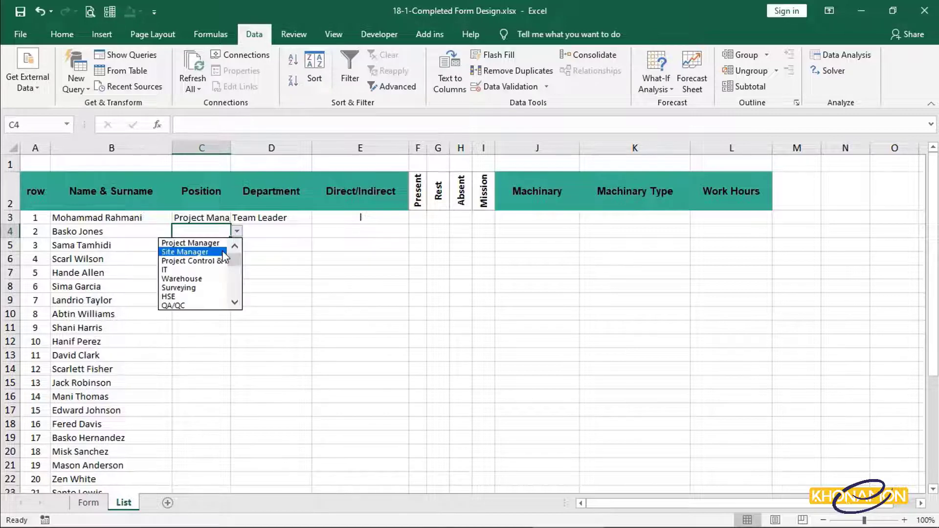
click(222, 252)
click(272, 233)
click(318, 232)
click(306, 243)
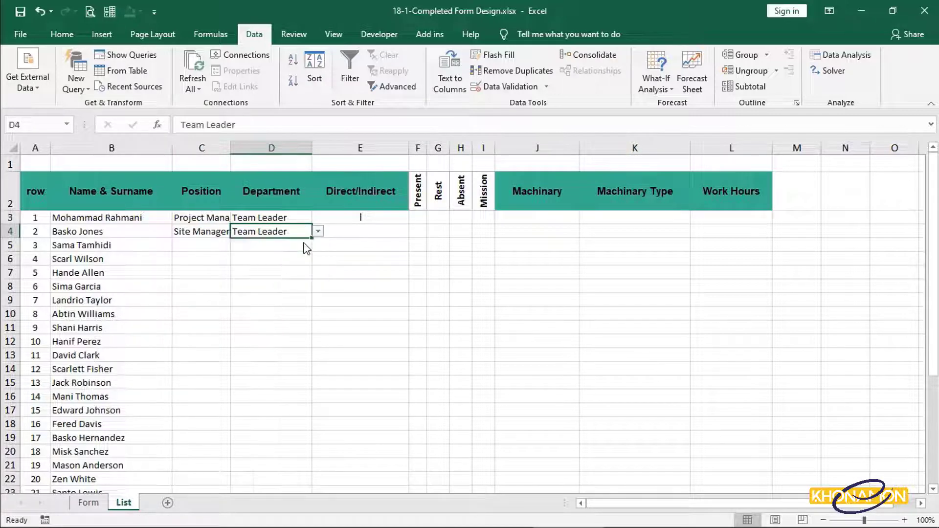
click(342, 231)
text(I)
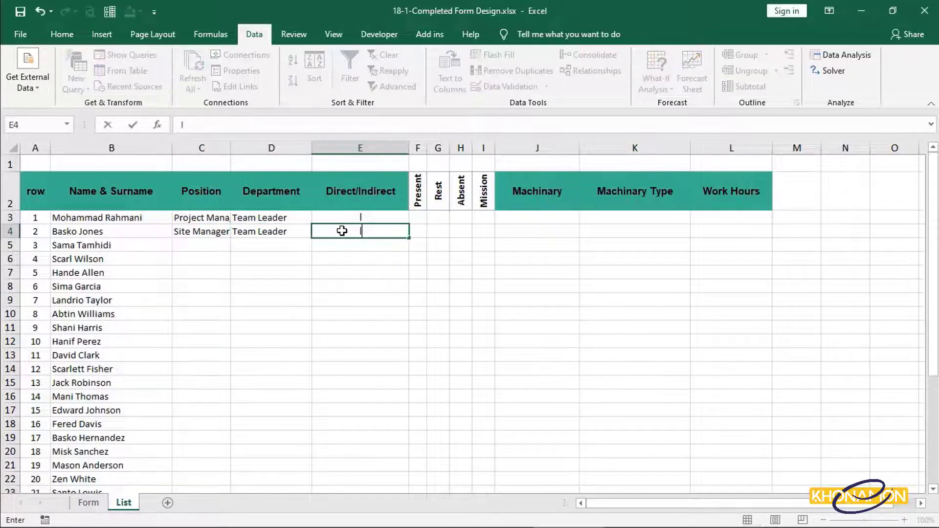
key(Return)
- Choose Welding Foreman as the position in C14 from its dropdown
scroll(342, 231, down, 2)
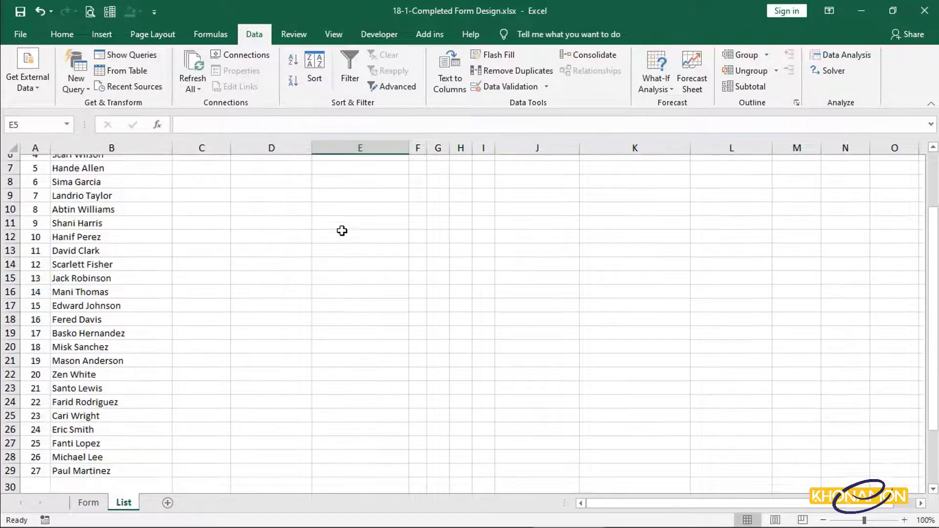
click(123, 256)
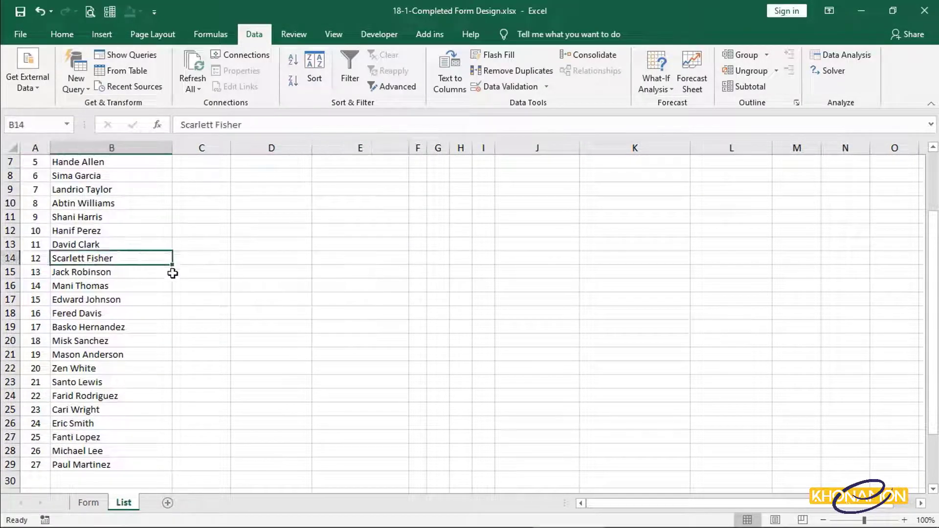
click(196, 258)
click(236, 258)
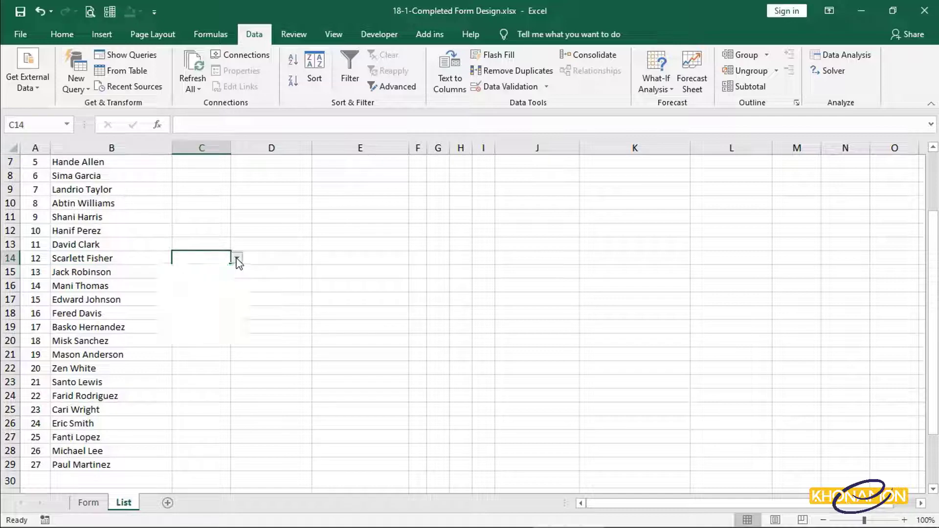
click(235, 329)
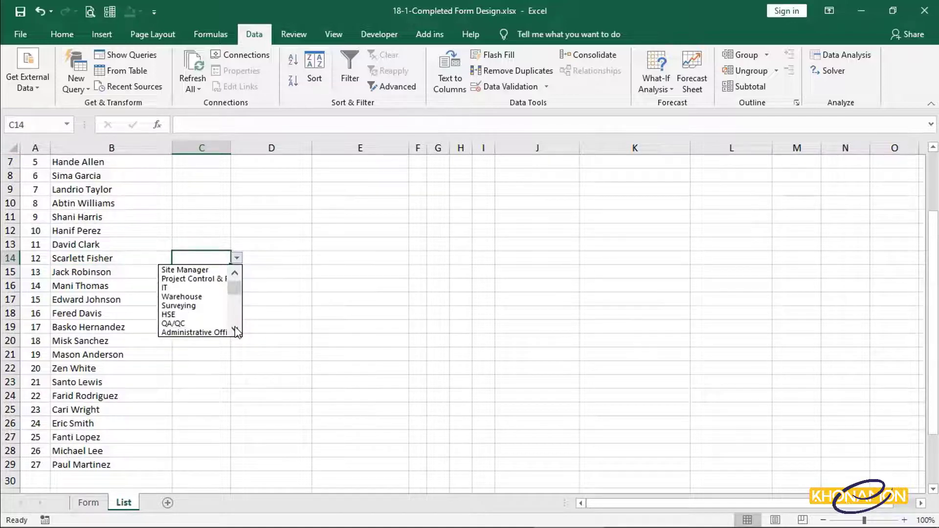
click(235, 329)
click(235, 329)
click(235, 330)
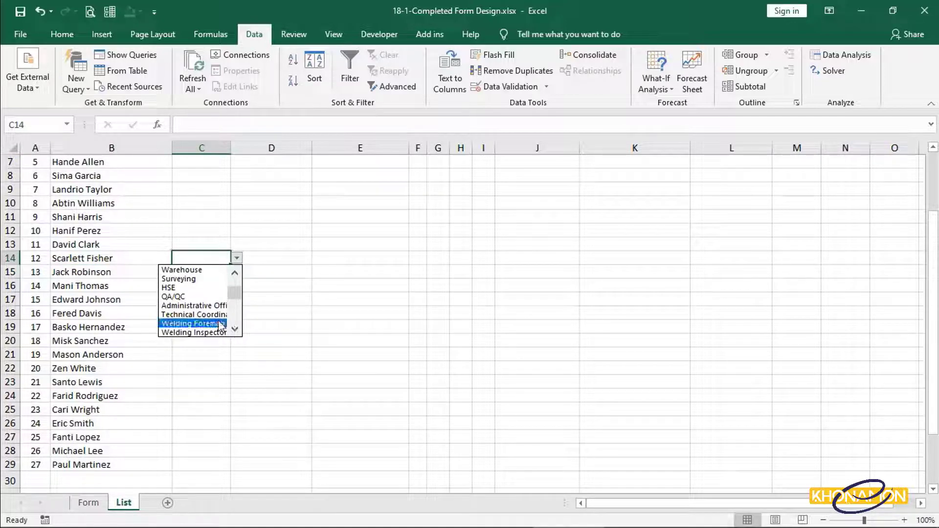
click(218, 320)
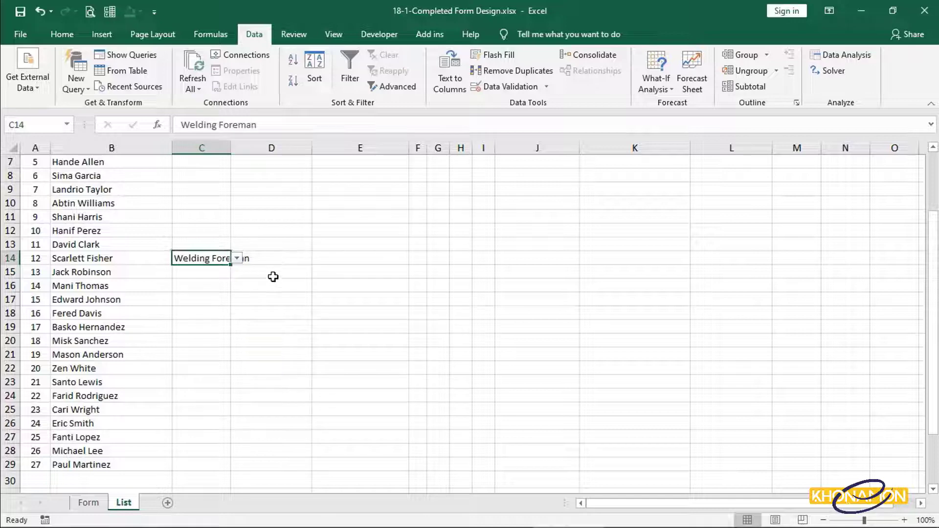
- Set the department in D14 to Foreman from its dropdown
click(288, 258)
click(317, 259)
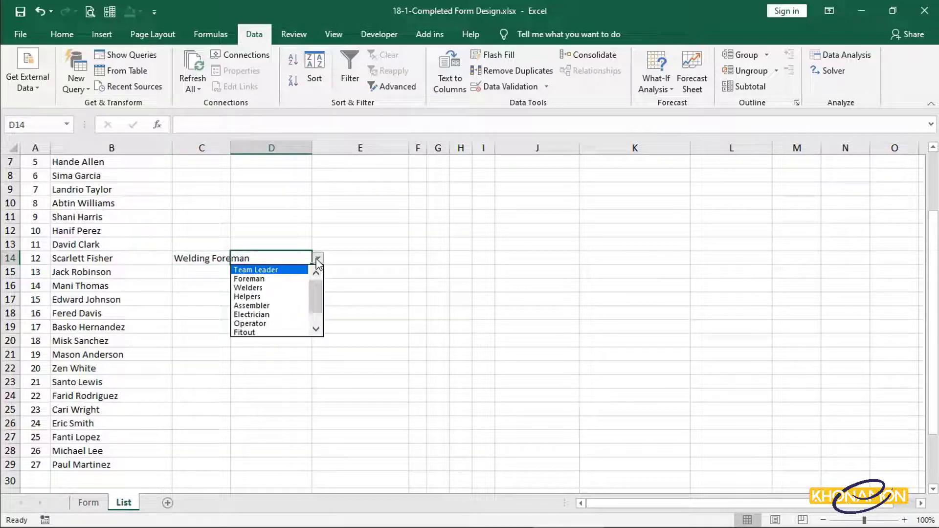
click(303, 277)
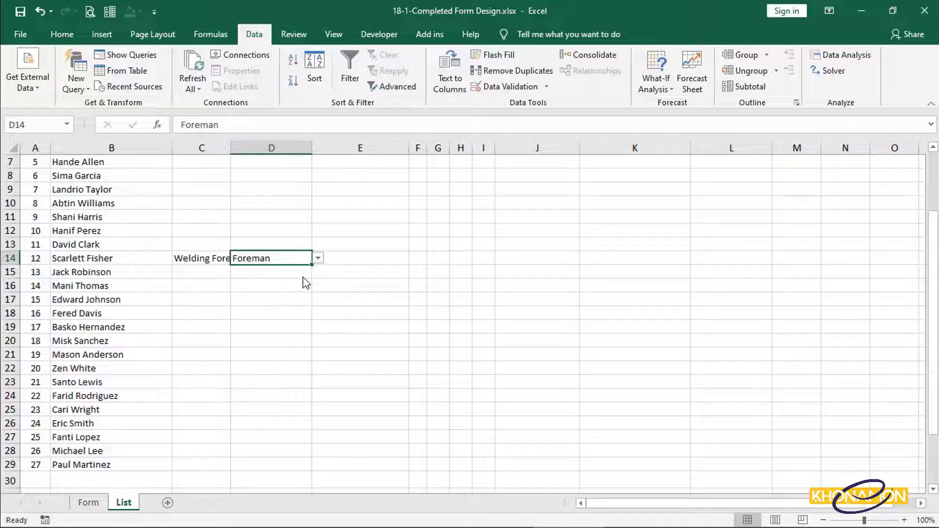
key(Tab)
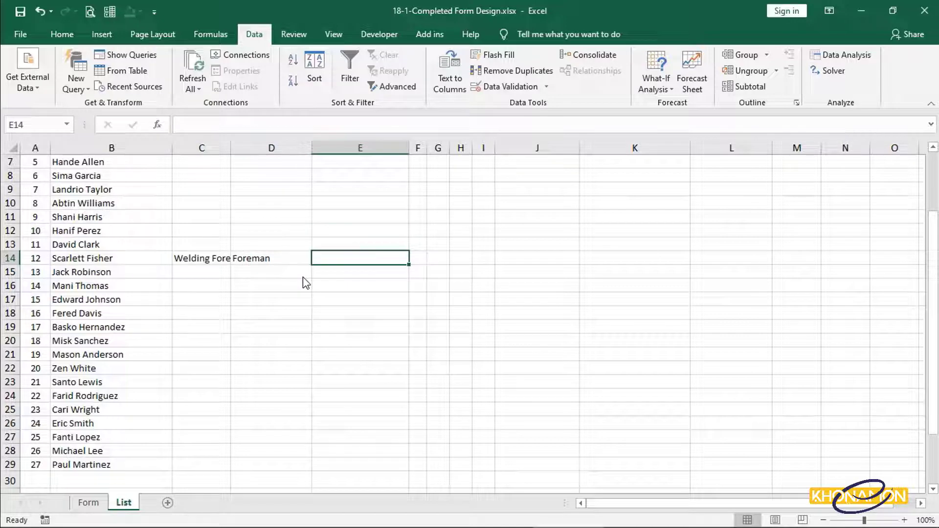
- Enter D in E14, then scroll through the completed employee list
text(D)
key(Return)
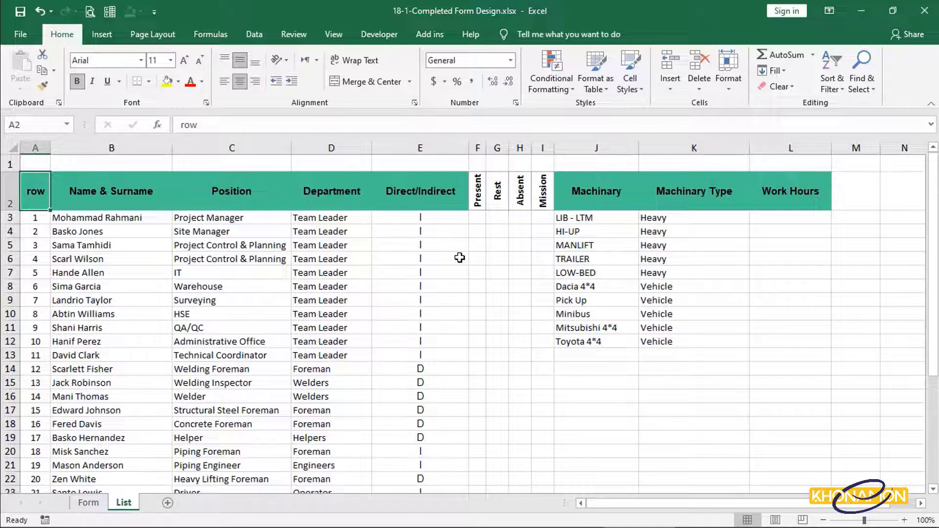
scroll(460, 258, down, 6)
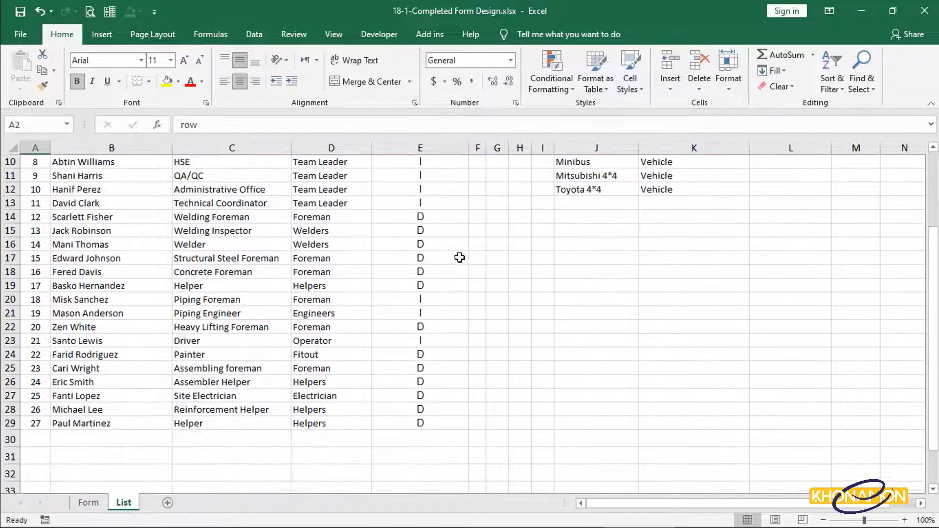
scroll(460, 257, up, 6)
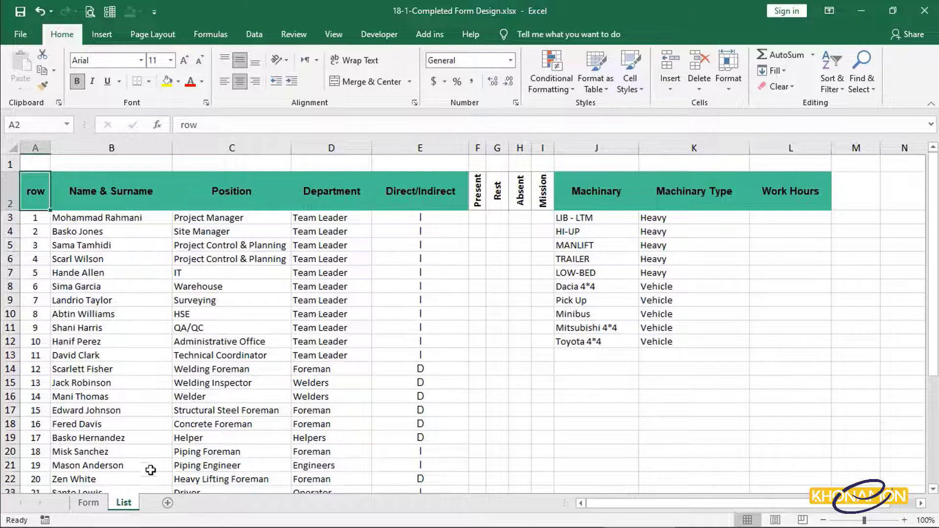
- Locate the Assembler Helper position in A32 on the Form sheet
click(89, 502)
scroll(265, 389, down, 7)
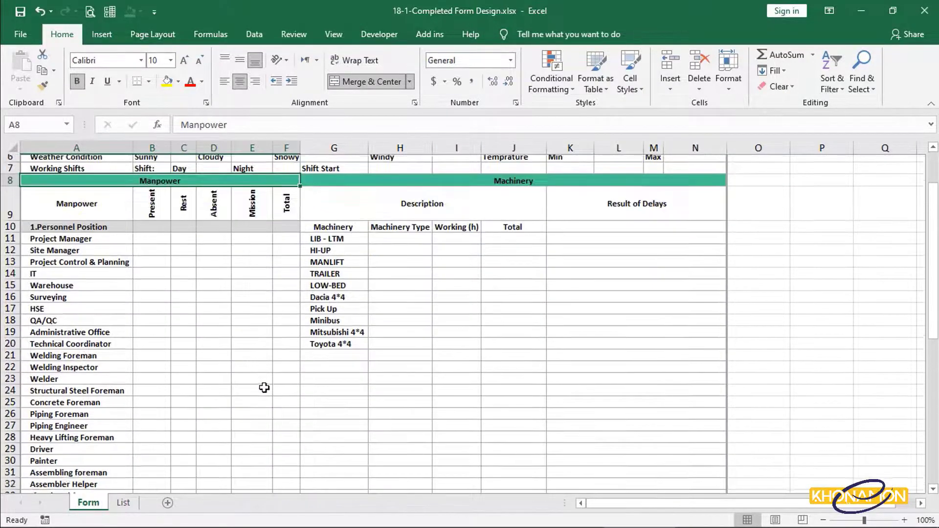
scroll(264, 389, down, 2)
scroll(264, 389, up, 9)
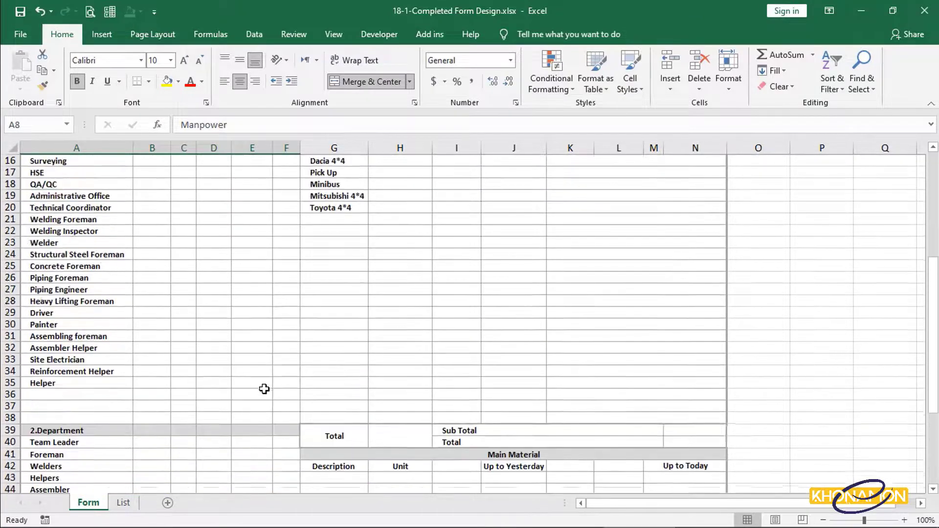
scroll(265, 388, down, 3)
scroll(265, 389, down, 1)
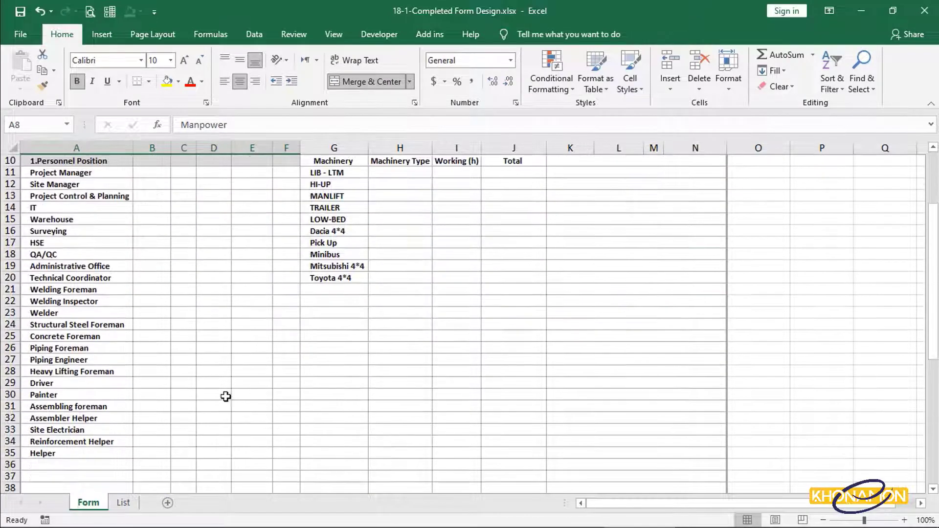
click(115, 419)
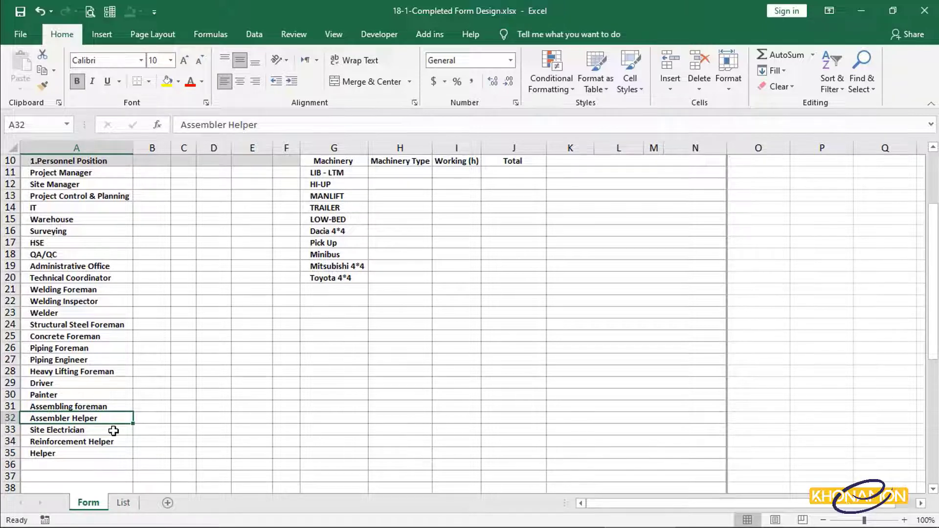
- Change A32 from Assembler Helper to Assembling Helper and return to the List sheet
double_click(68, 417)
key(BackSpace)
key(BackSpace)
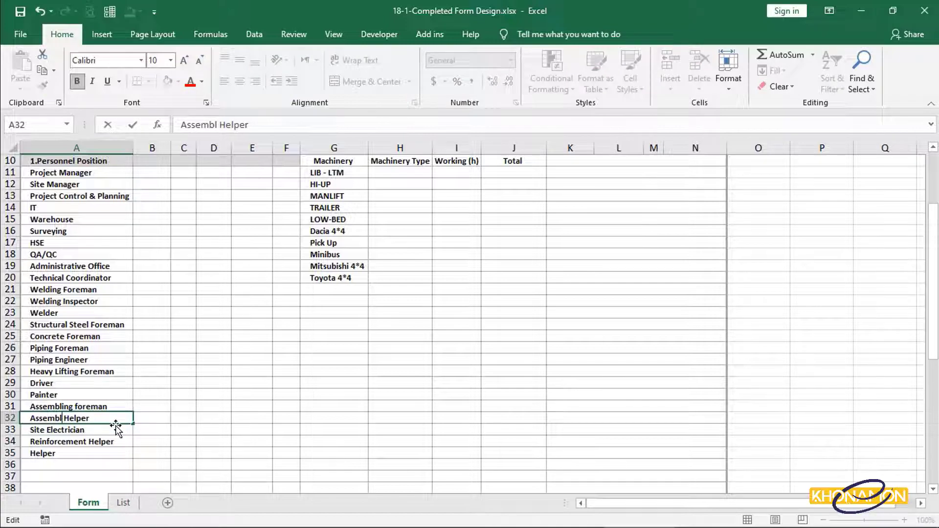
text(ing)
key(Return)
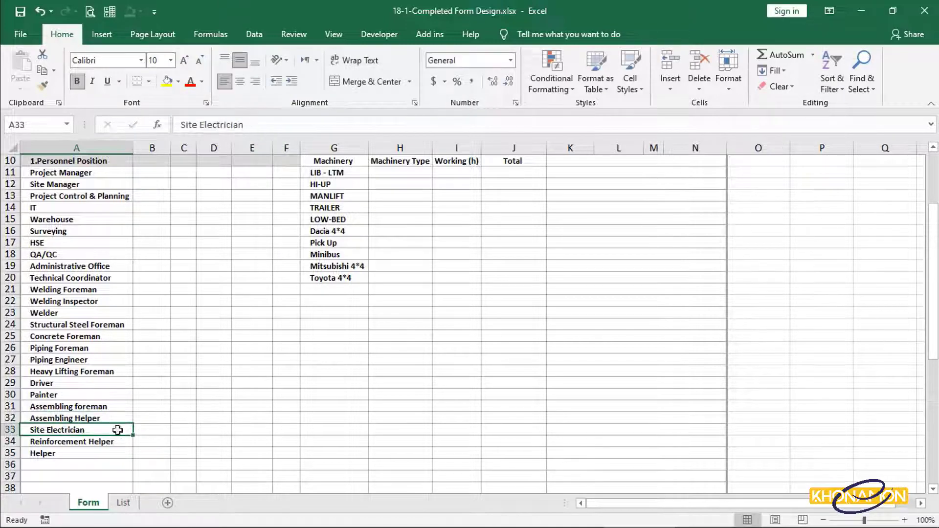
click(123, 502)
- Inspect Assembler Helper in C26 and Helpers in D19 on the List sheet
scroll(246, 442, down, 2)
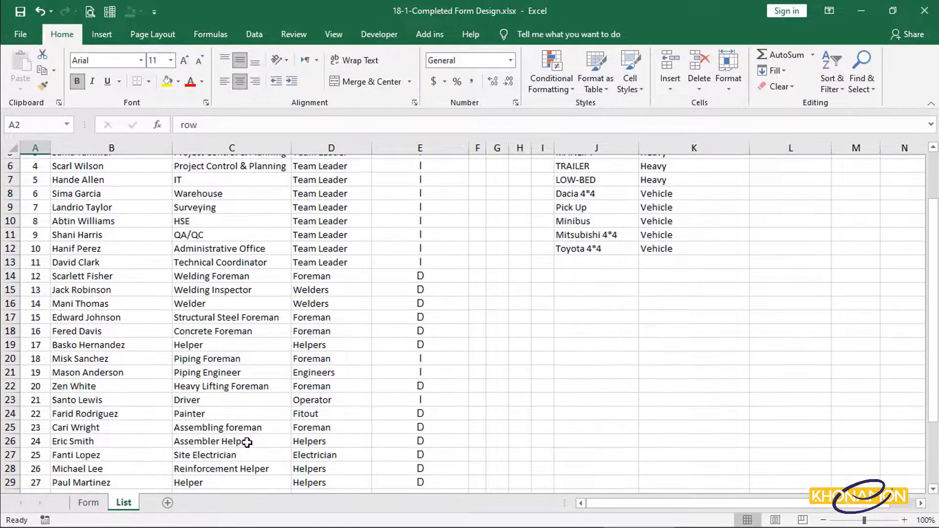
scroll(247, 442, down, 2)
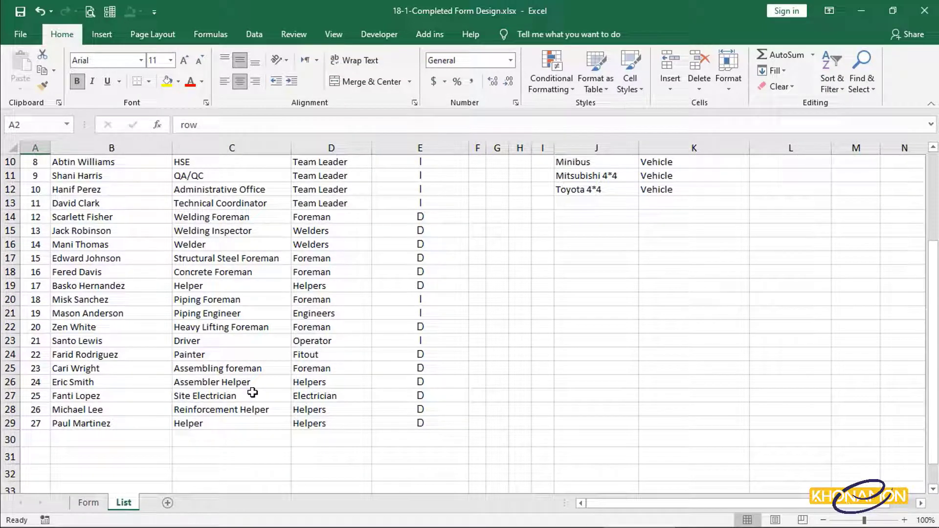
click(252, 383)
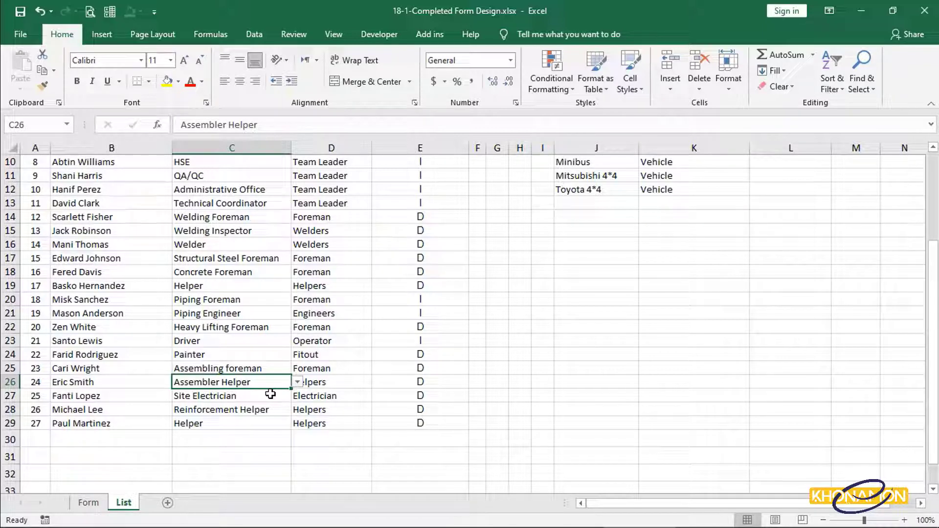
click(361, 282)
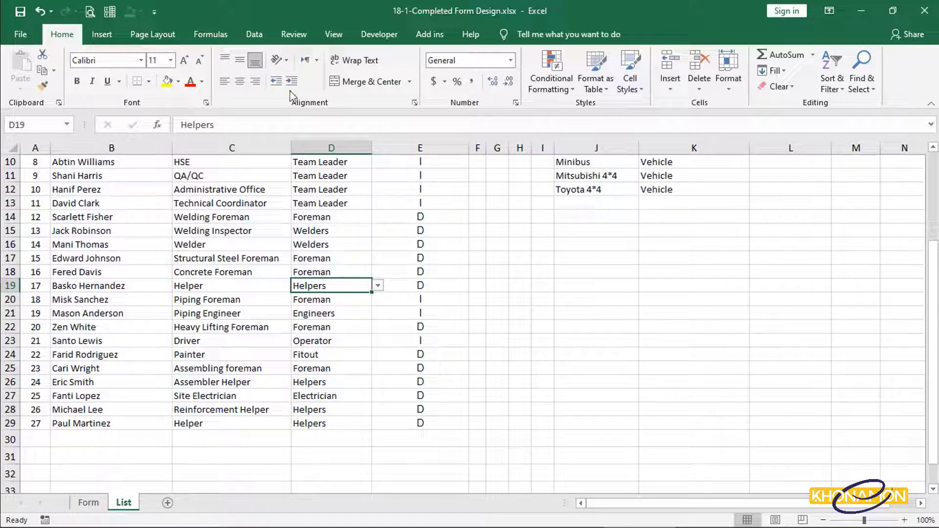
click(255, 34)
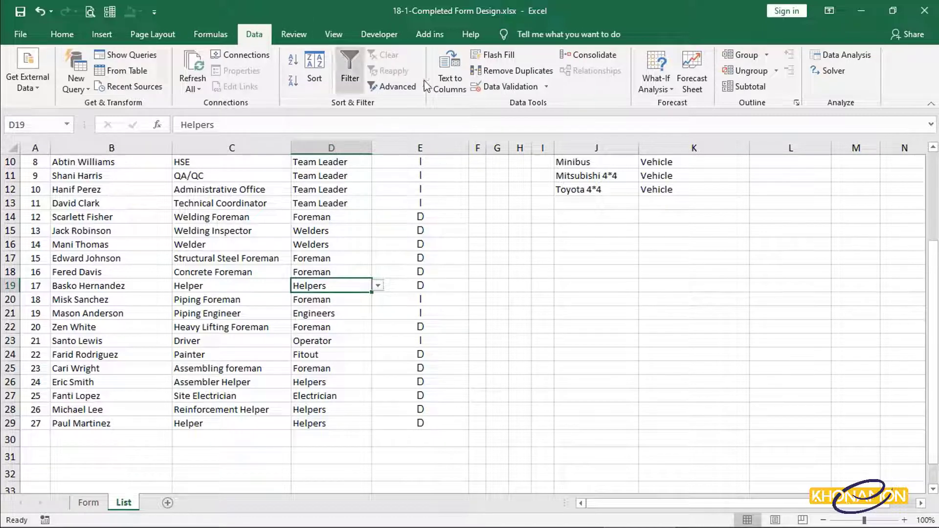
- Run Circle Invalid Data to flag C26's Assembler Helper, then open C26's position list
click(547, 87)
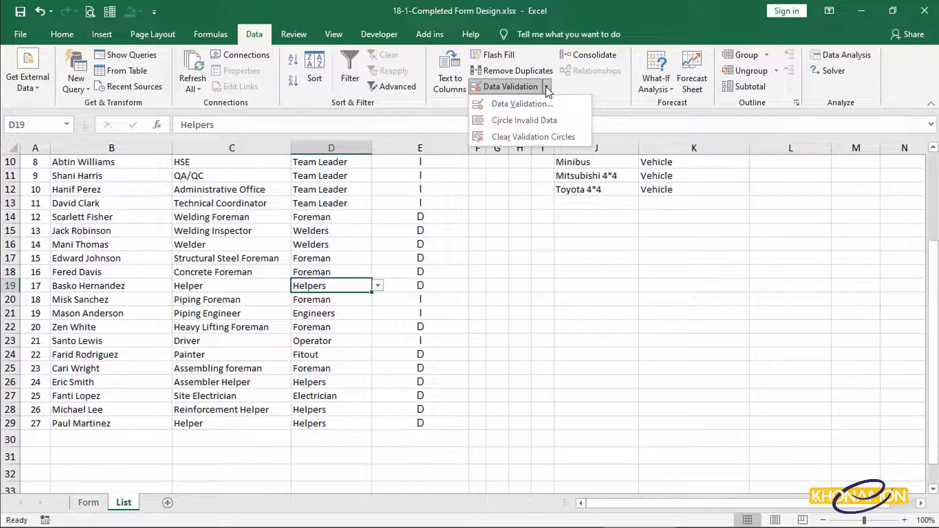
click(548, 121)
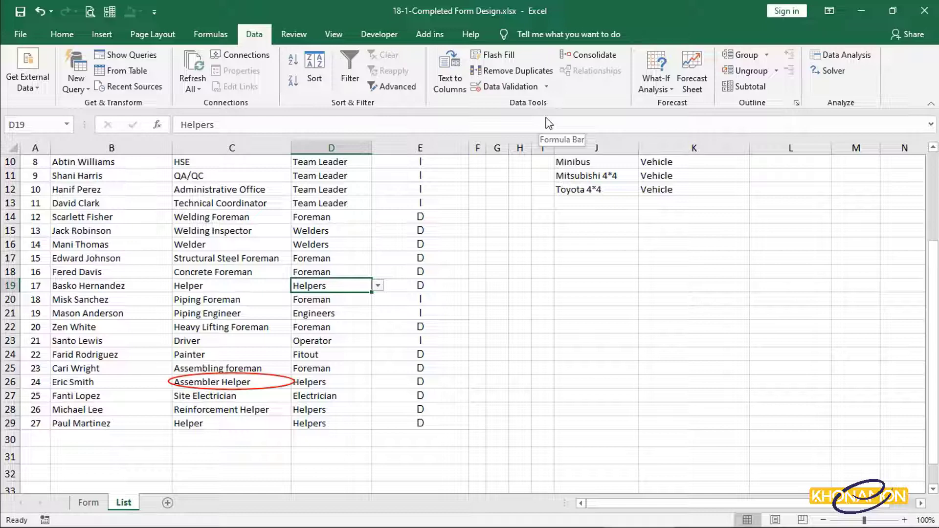
click(277, 382)
click(297, 382)
drag(296, 410, 300, 452)
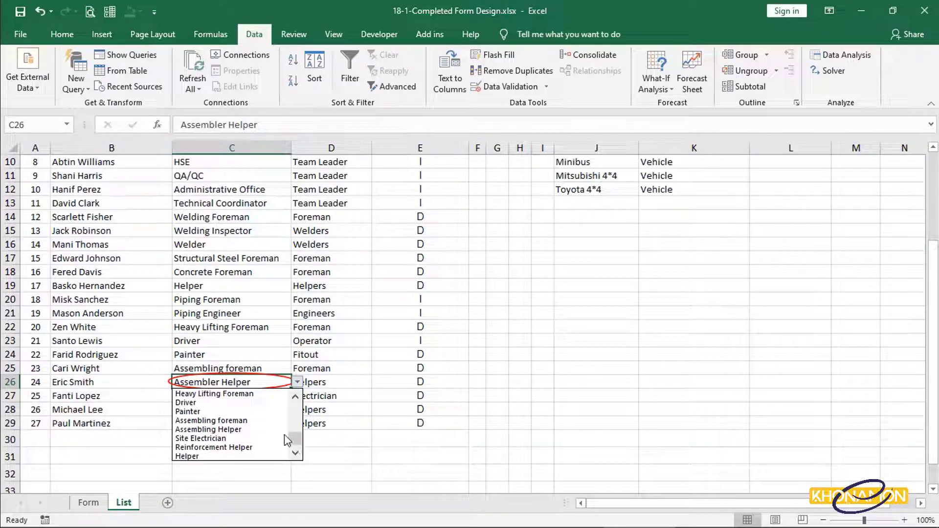
- Set C26 to Assembling Helper and rerun Circle Invalid Data to clear the circle
click(268, 429)
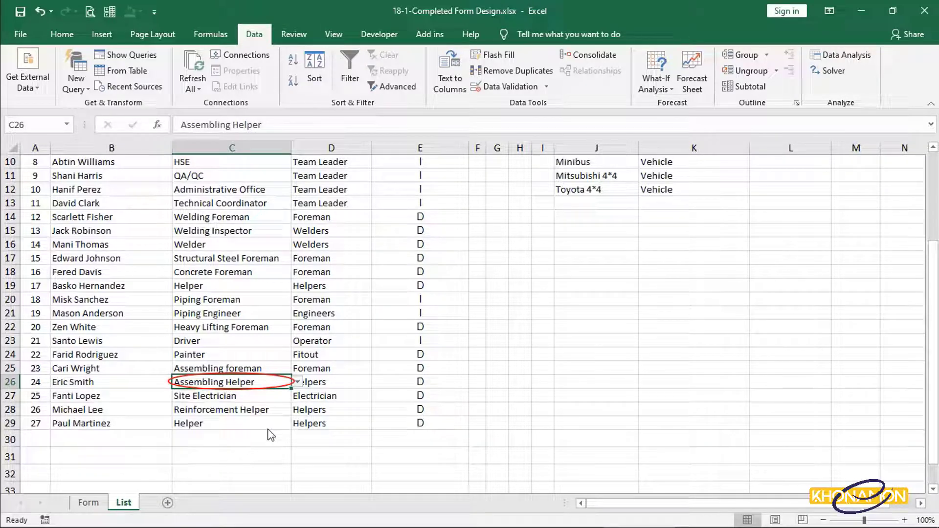
click(546, 87)
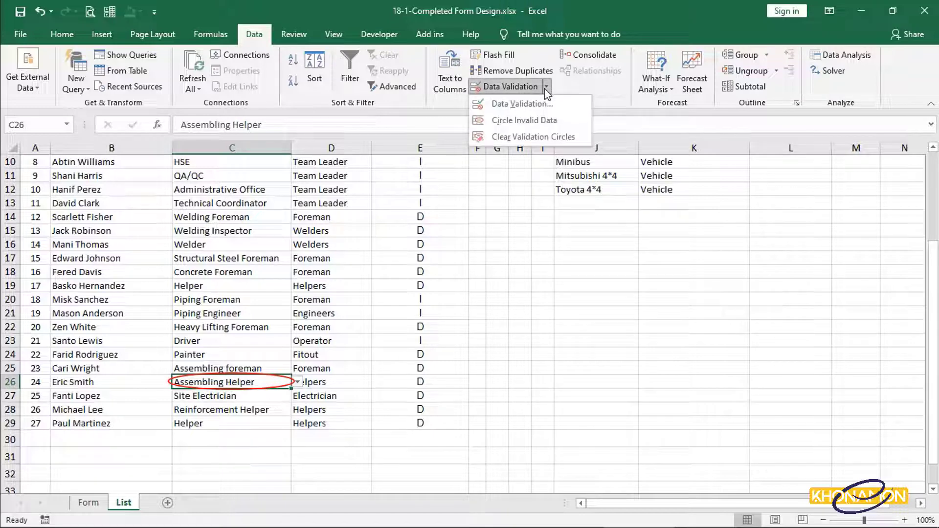
click(546, 119)
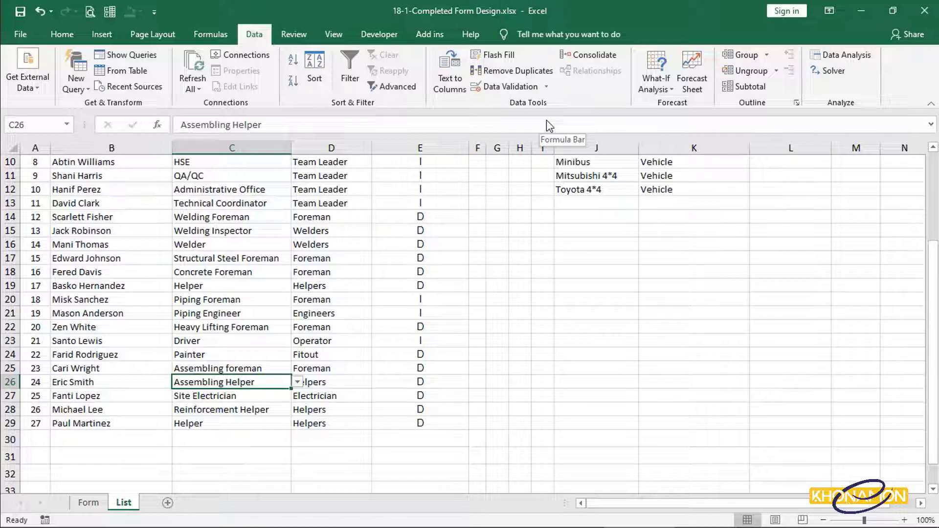